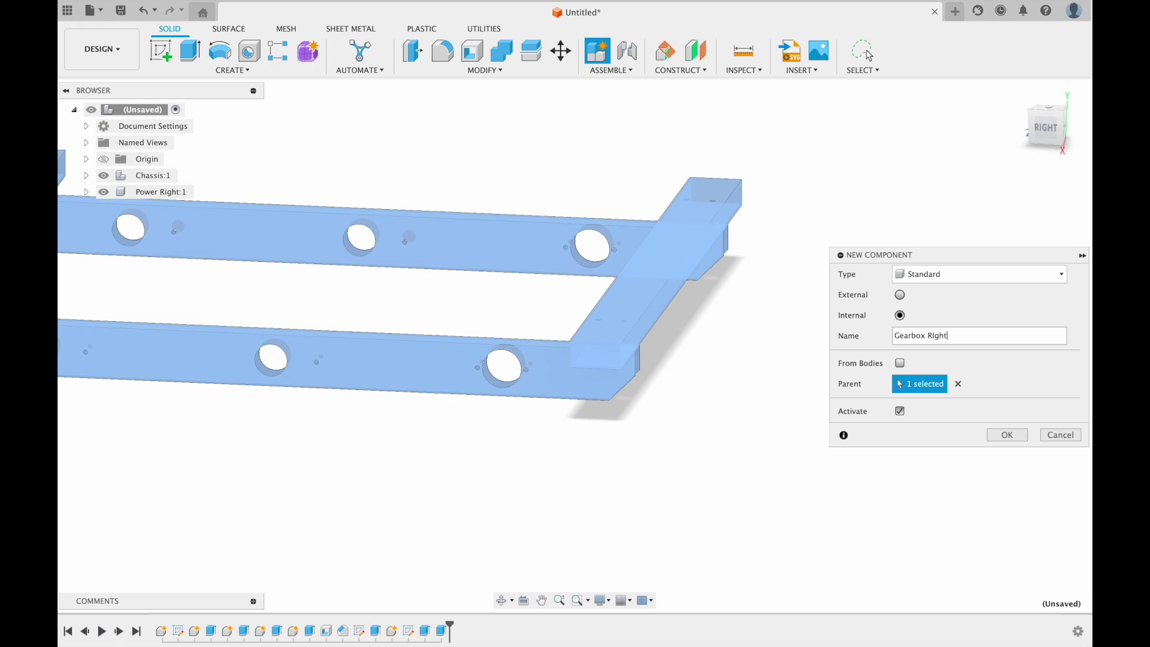
Start a sketch on the chassis rail's side face within the new Gearbox Right component
click(161, 51)
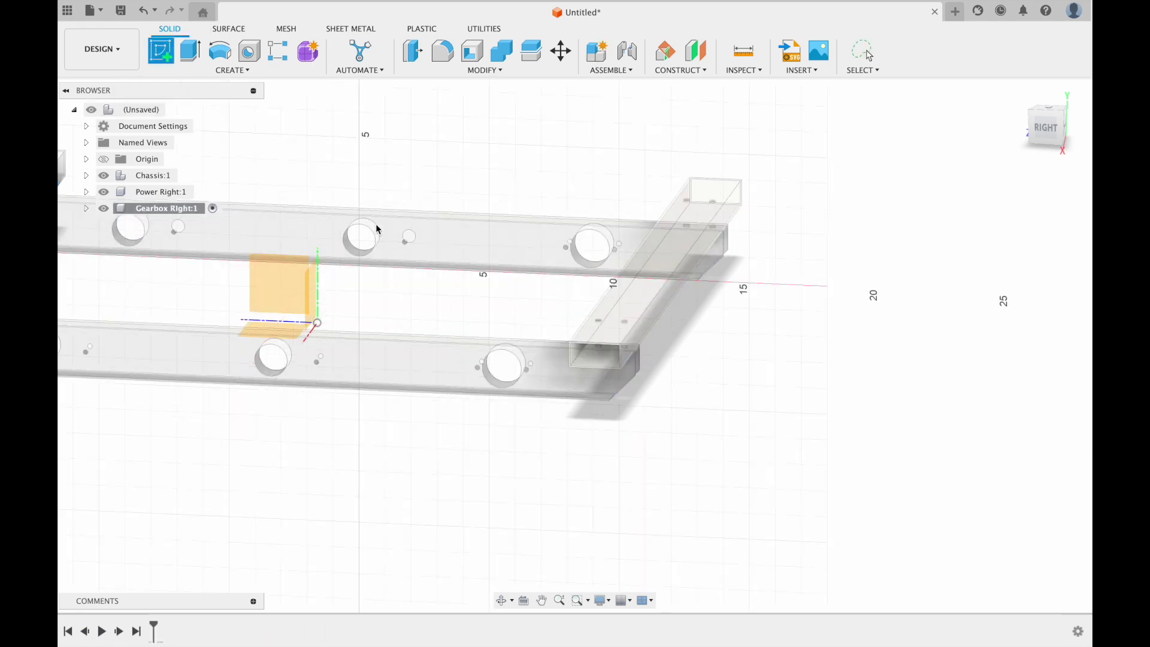
click(504, 247)
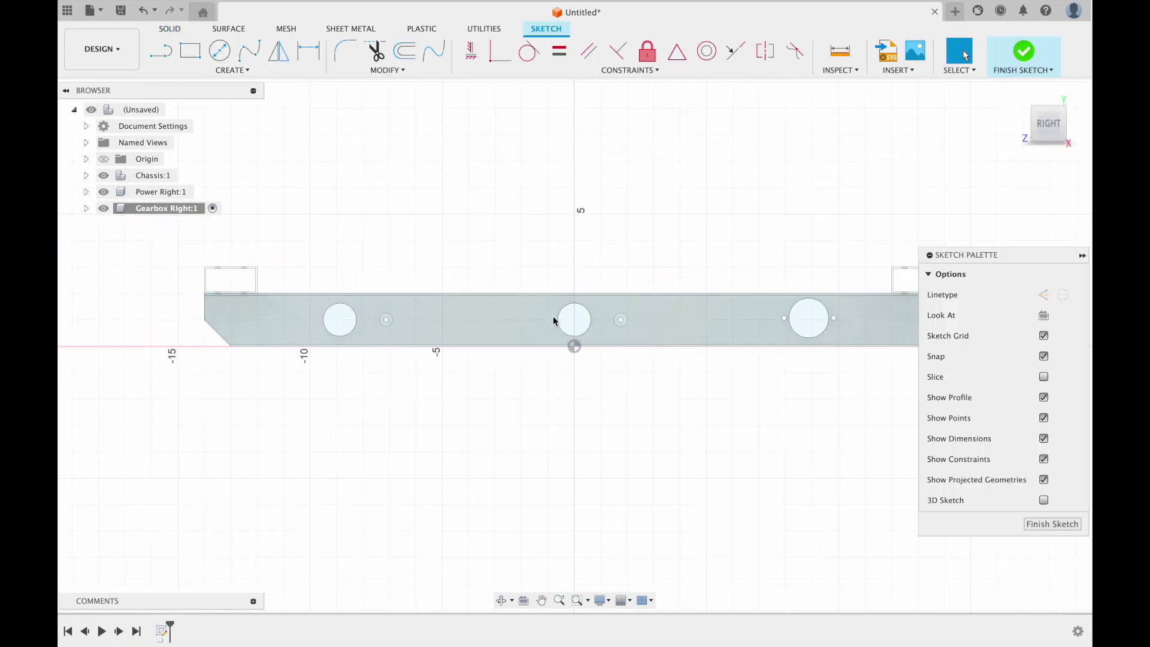
middle_drag(631, 239, 562, 303)
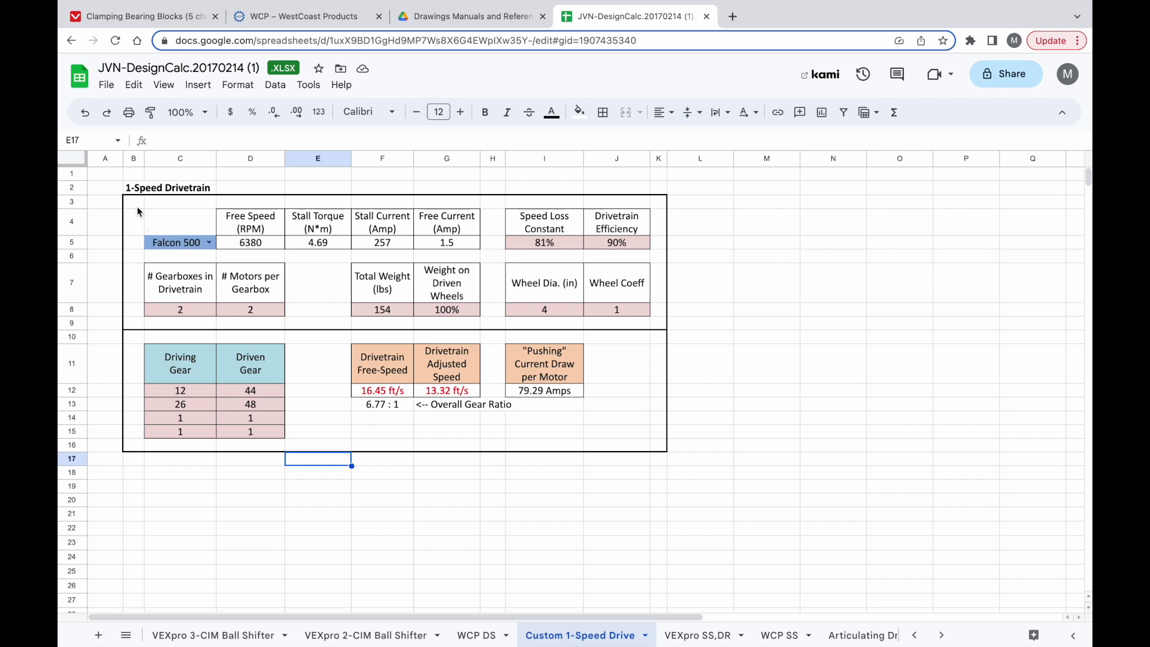
Switch to the browser to examine the 1-Speed Drivetrain calculator's motor, weight and wheel inputs, and view the WestCoast Products site
drag(136, 206, 652, 318)
click(755, 333)
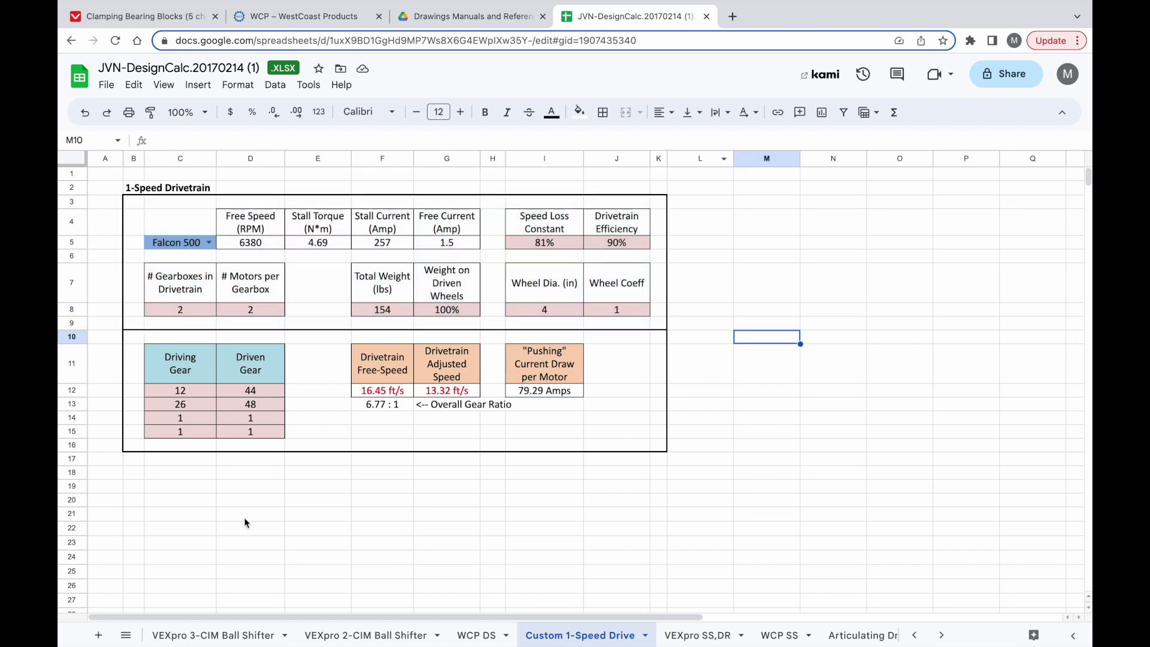
click(292, 22)
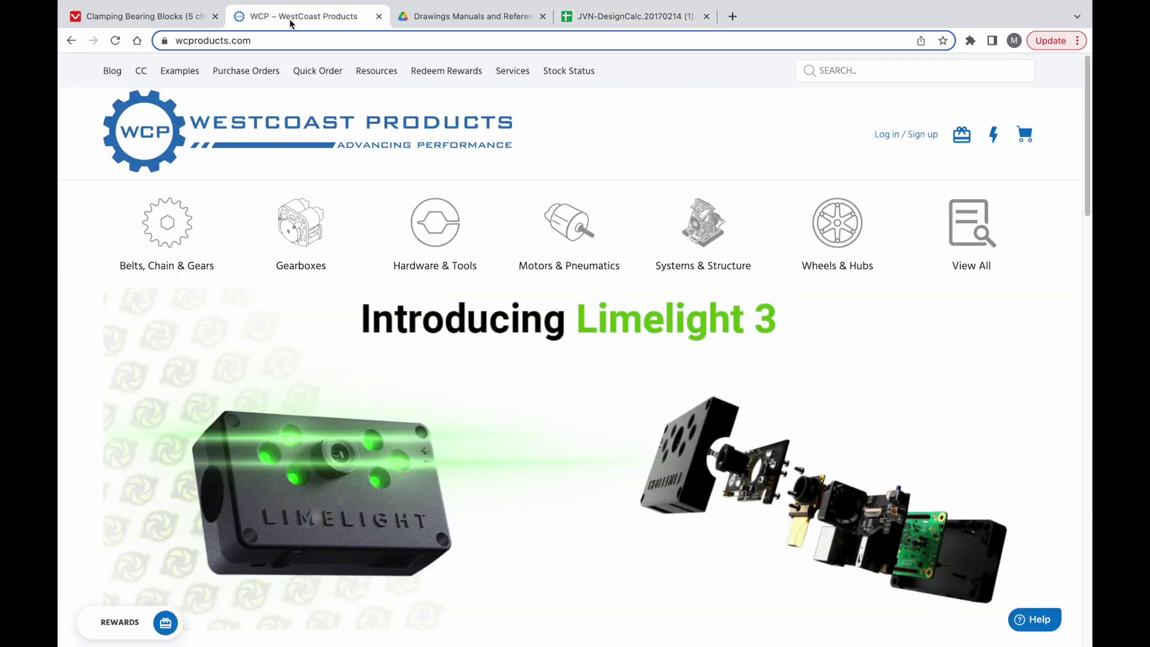
In the Google Drive reference folder, open Drawings and its Belts, Chain & Gears subfolder
click(443, 22)
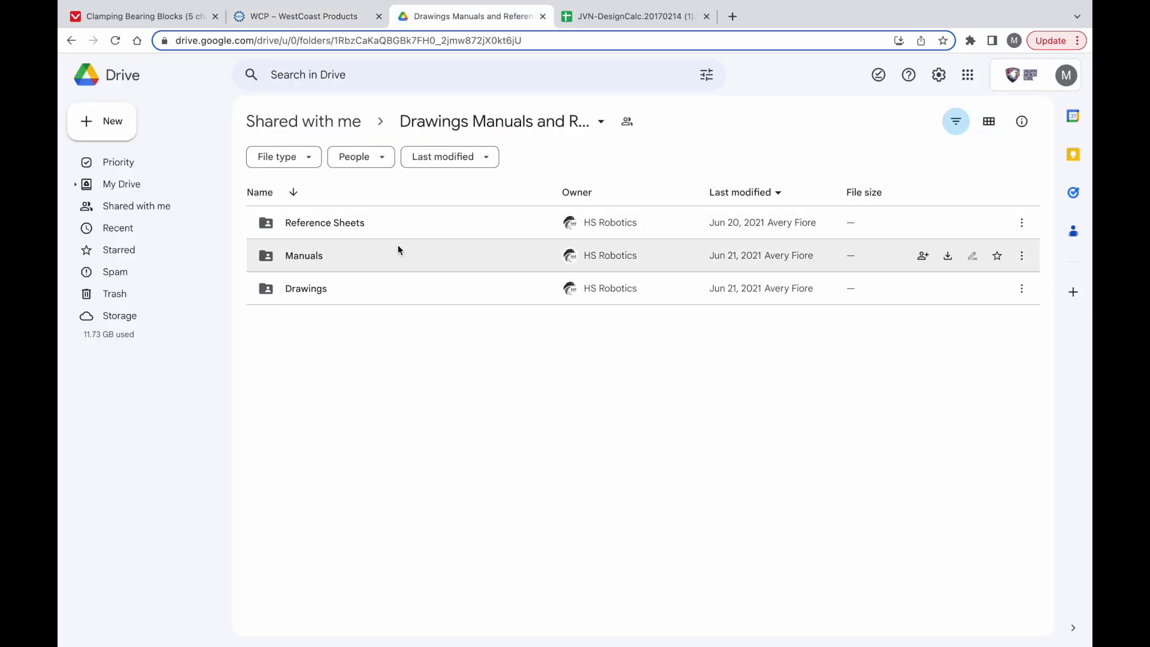
double_click(353, 297)
double_click(332, 386)
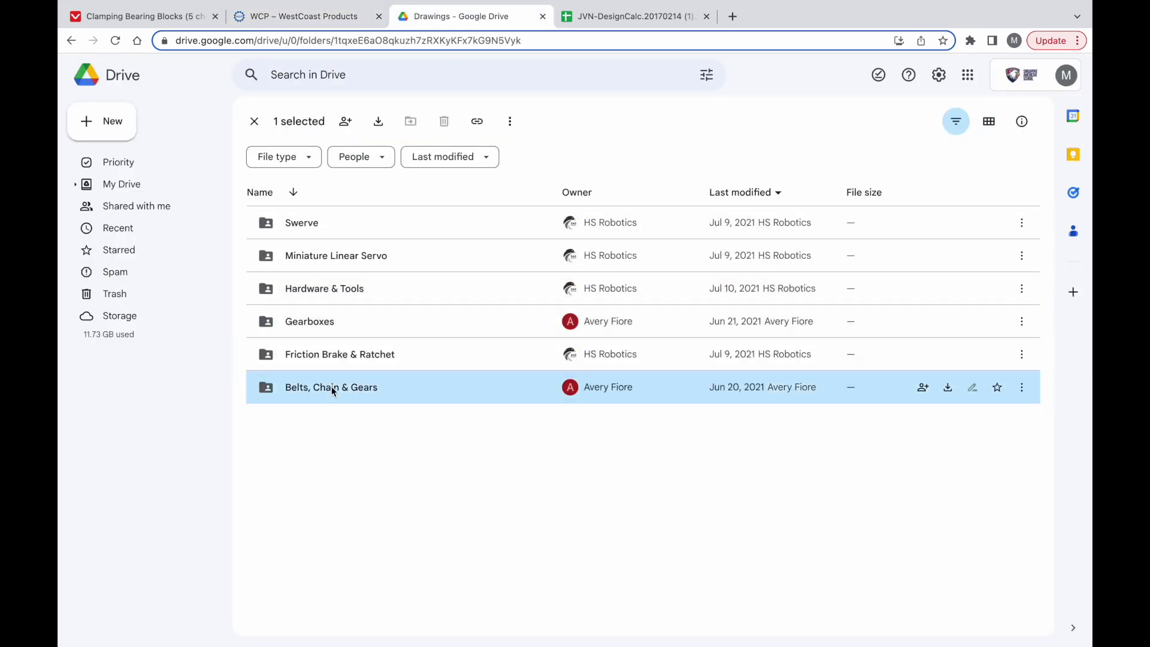
Open the Aluminum Hex Bore Gears product under Belts, Chain & Gears on WestCoast Products and examine its gear options and CAD table
click(276, 18)
click(166, 230)
scroll(373, 406, down, 6)
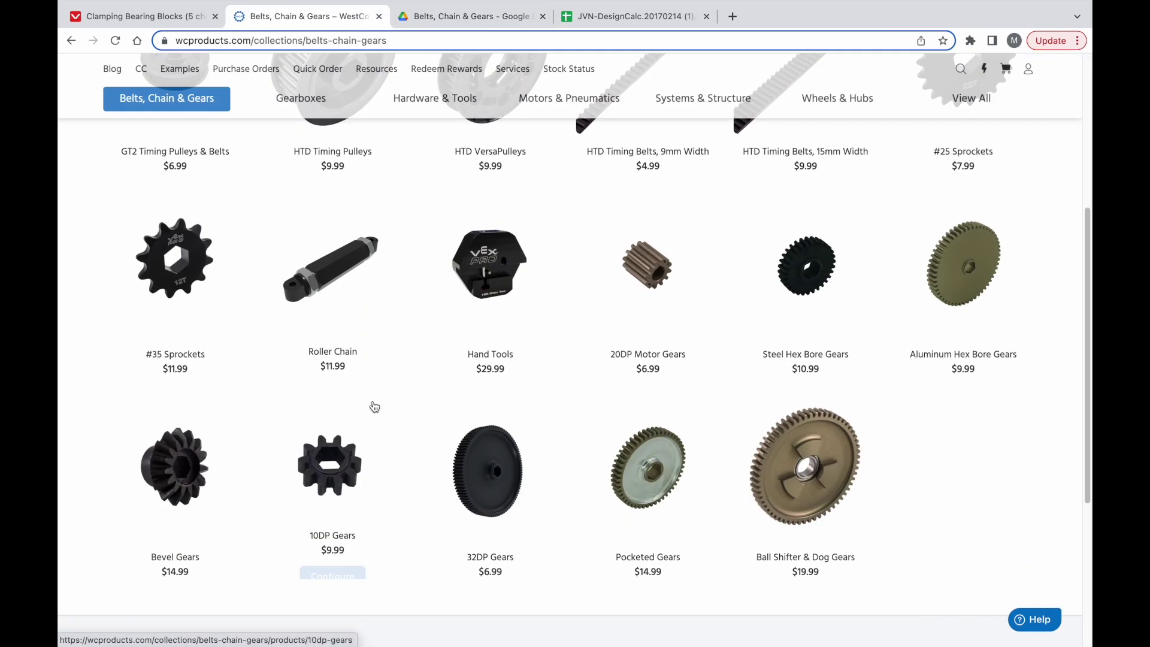
click(993, 264)
scroll(730, 397, down, 15)
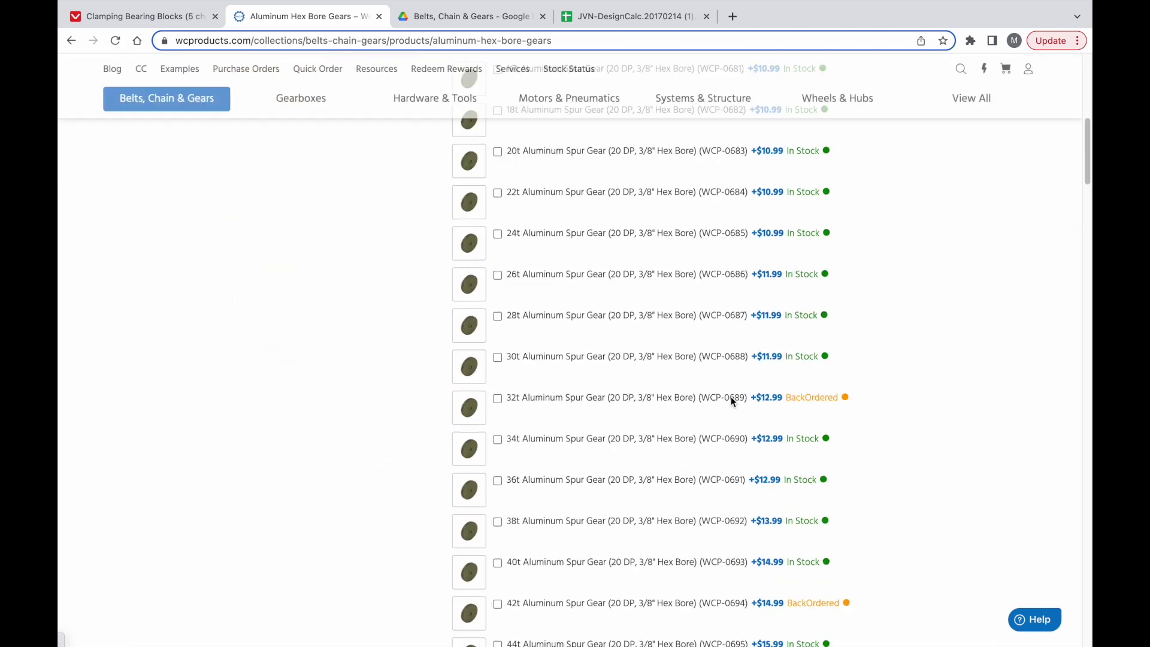
scroll(730, 396, down, 20)
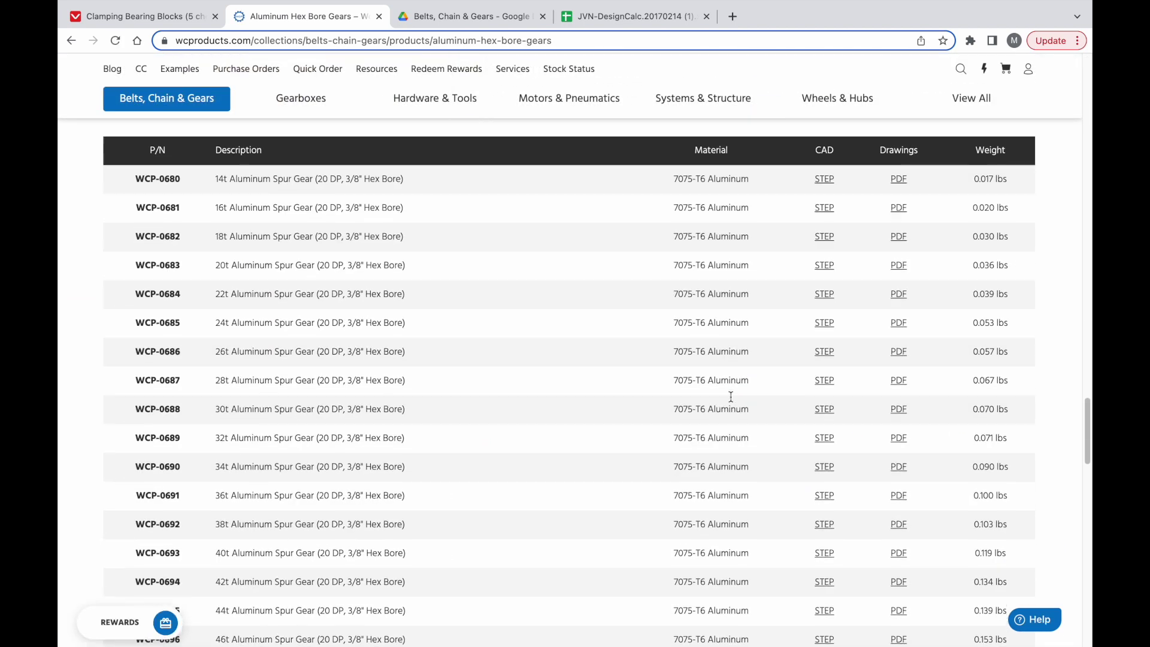
scroll(512, 409, down, 5)
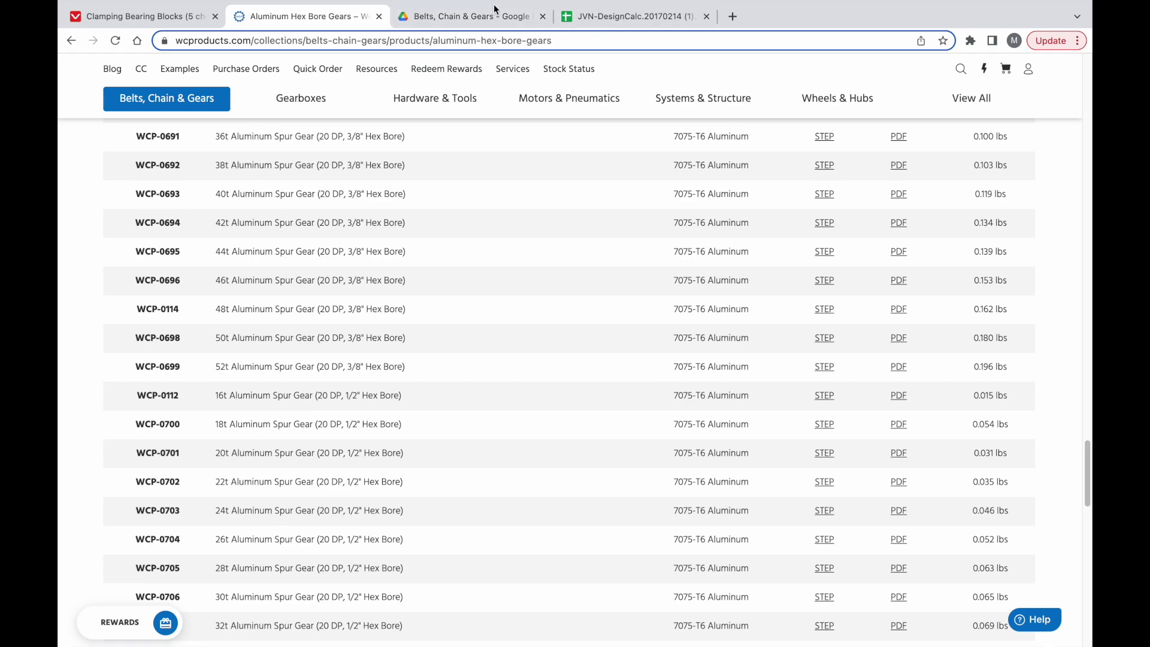
Examine the driving and driven gear tooth counts in the 1-Speed Drivetrain calculator and compare them with the chassis sketch
click(586, 19)
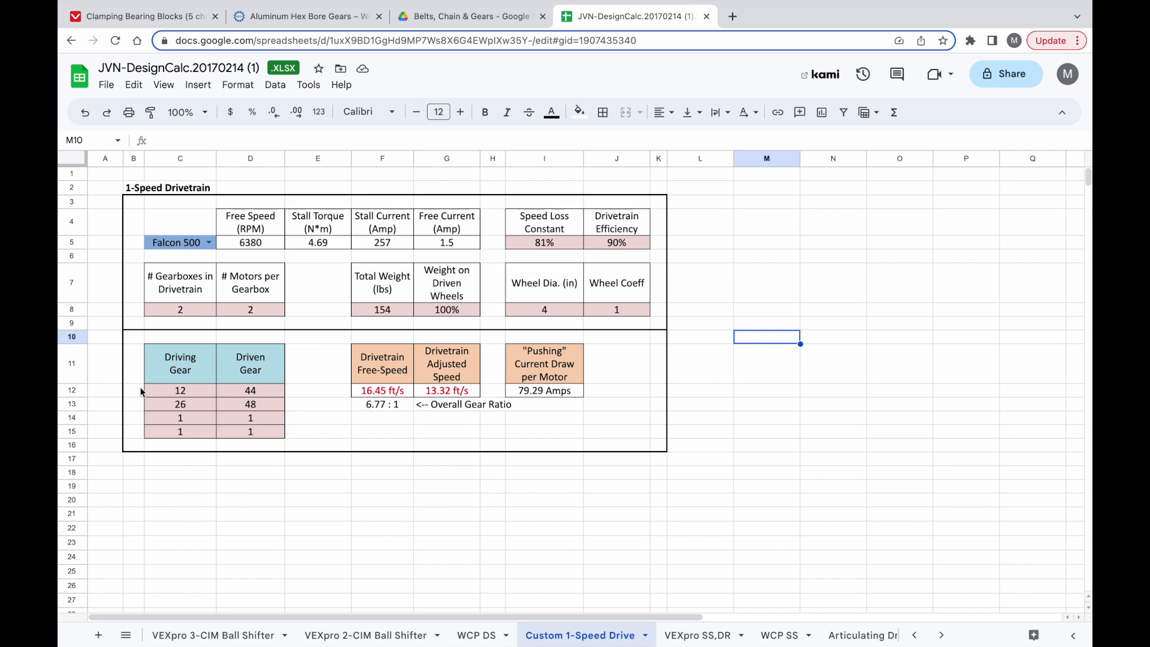
drag(169, 392, 255, 405)
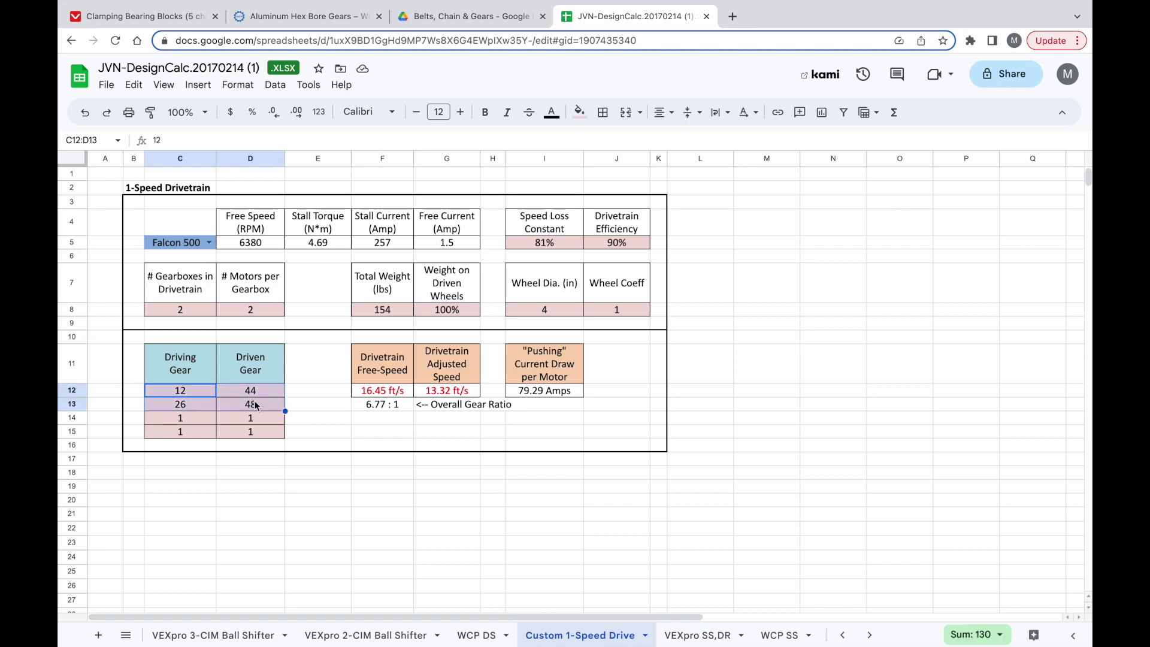
click(346, 577)
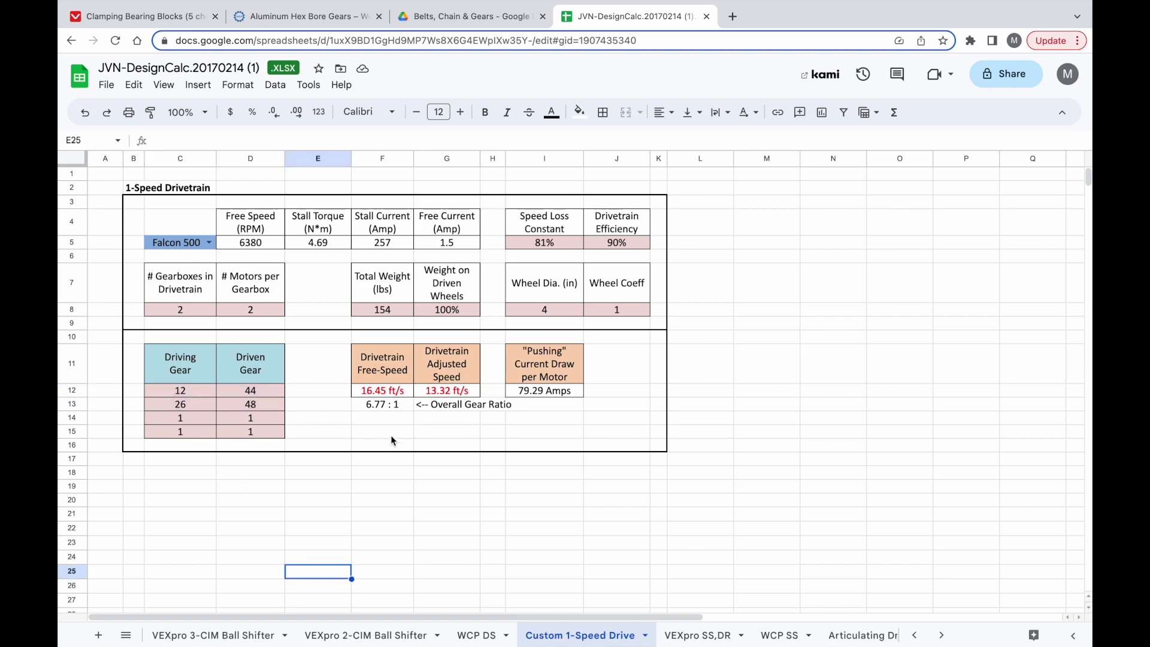
key(ctrl+Left)
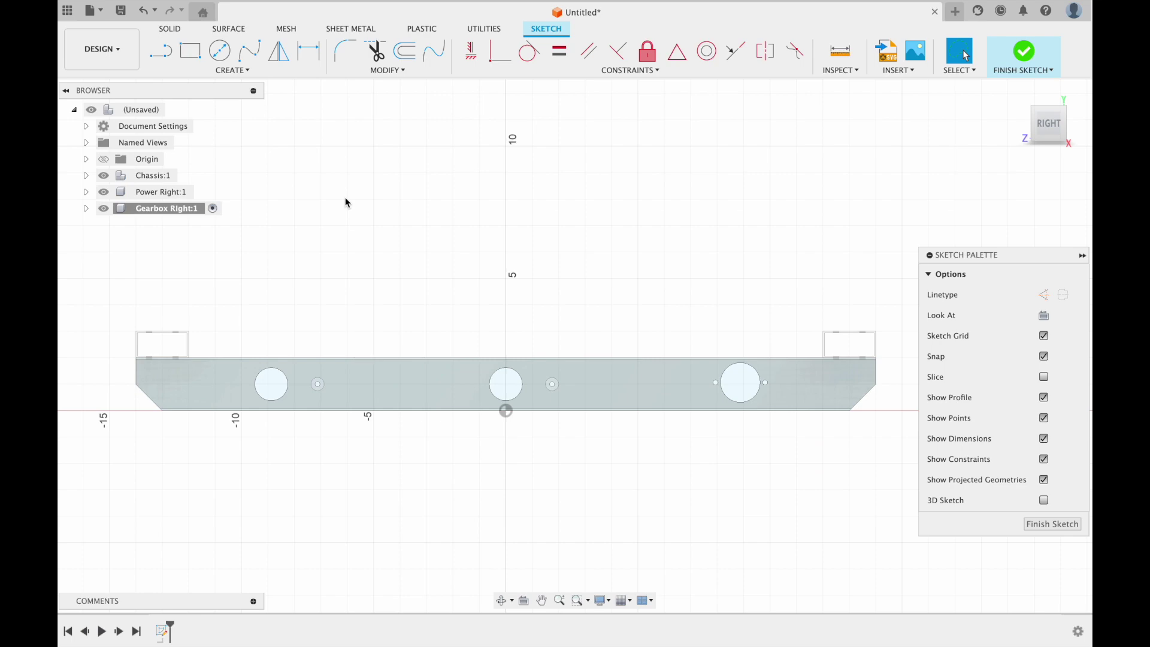
key(ctrl+Right)
Look through the 20 DP, 1/2" hex bore aluminum spur gear sizes on the WestCoast Products page
click(326, 18)
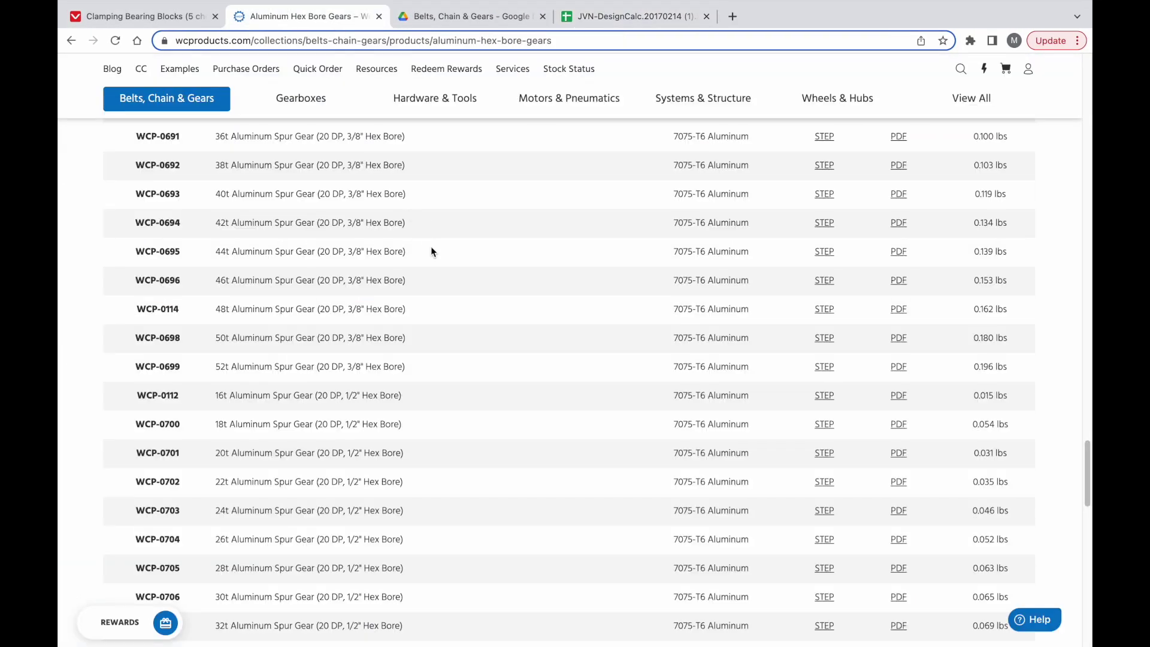
scroll(382, 362, up, 15)
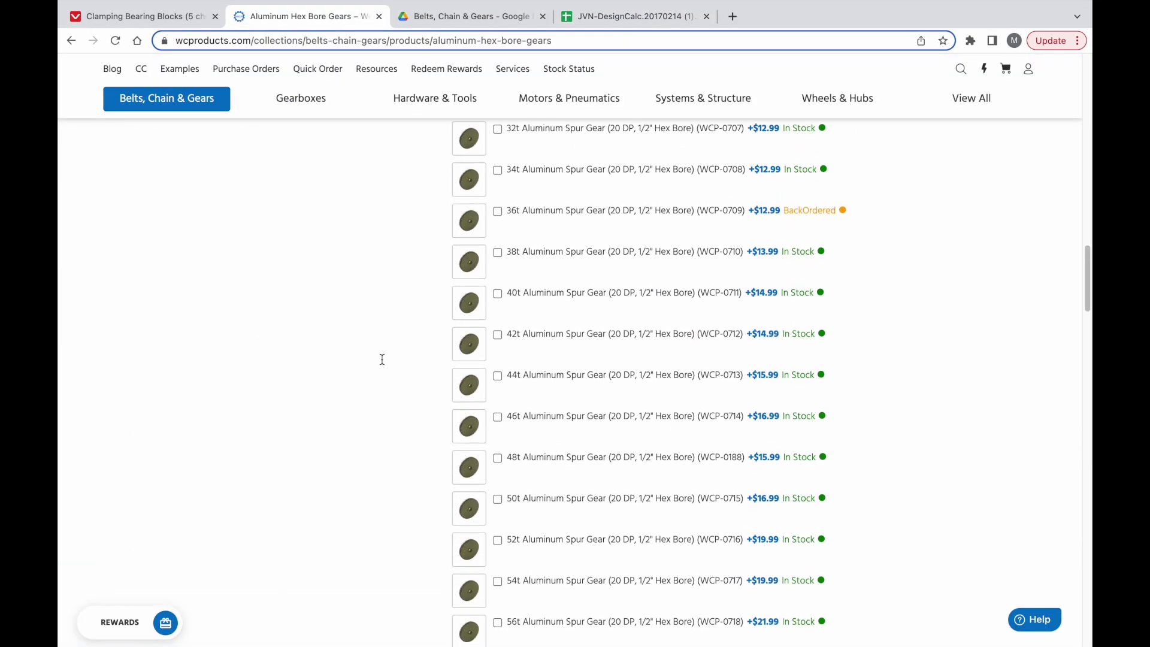
scroll(381, 360, up, 3)
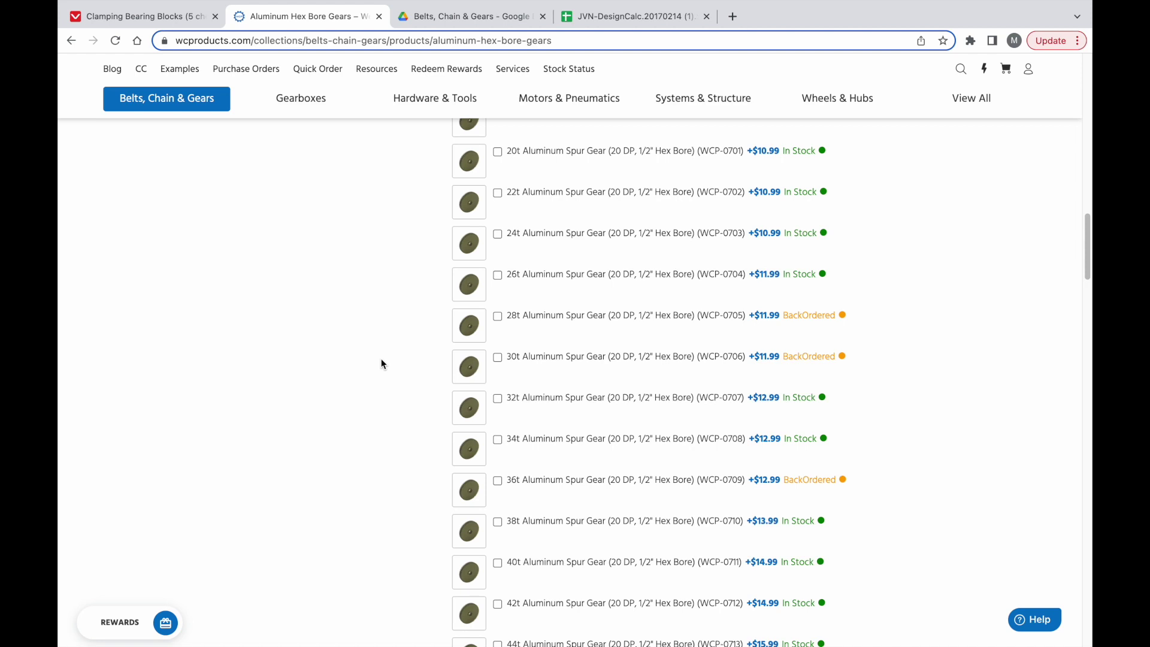
scroll(424, 348, down, 15)
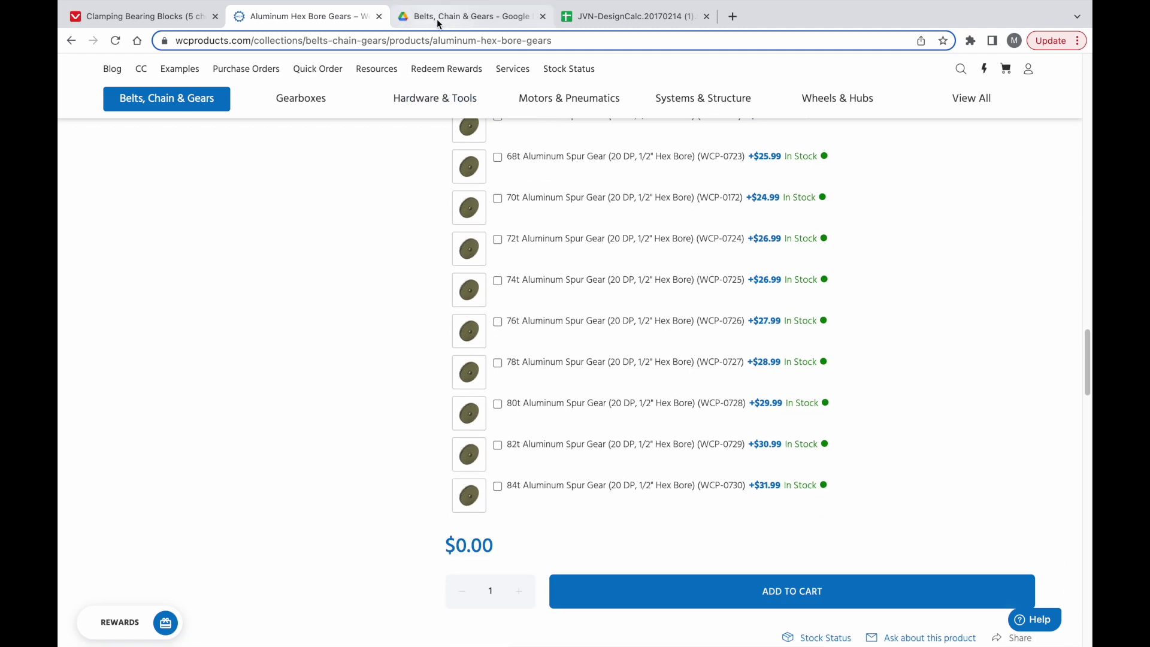
Open the "Aluminium Gears - 1/2" hex bore - 16 to 84 tooth.pdf" drawing from 20 Diametric Pressure Gears and examine its diameter table
click(439, 18)
click(365, 389)
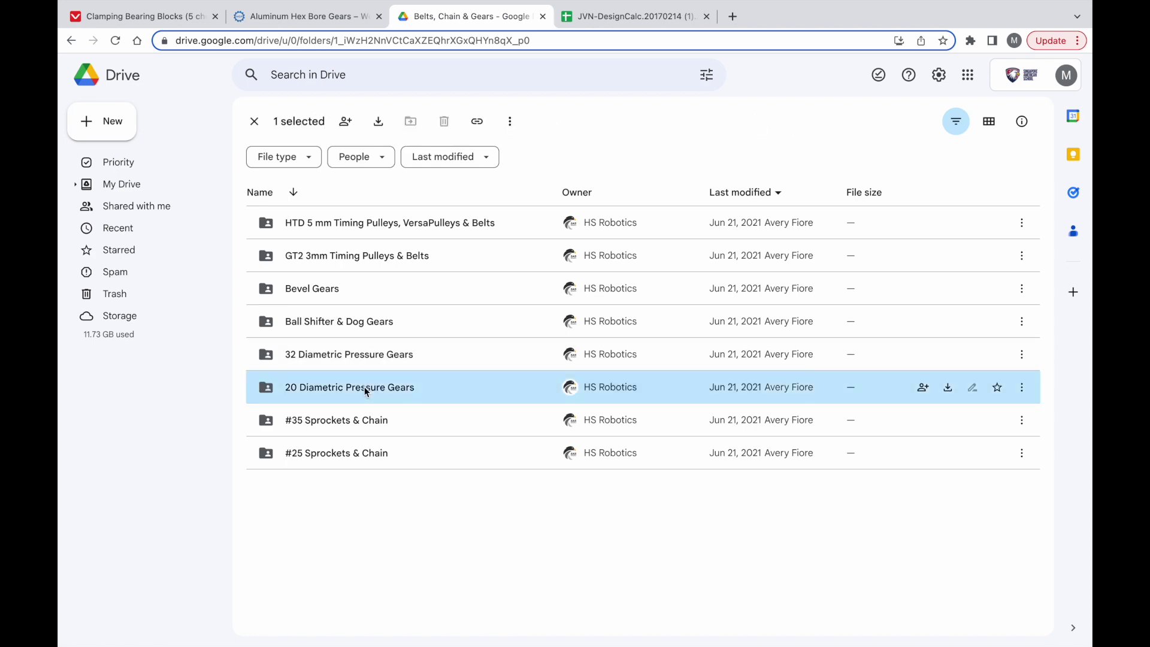
double_click(366, 389)
click(395, 460)
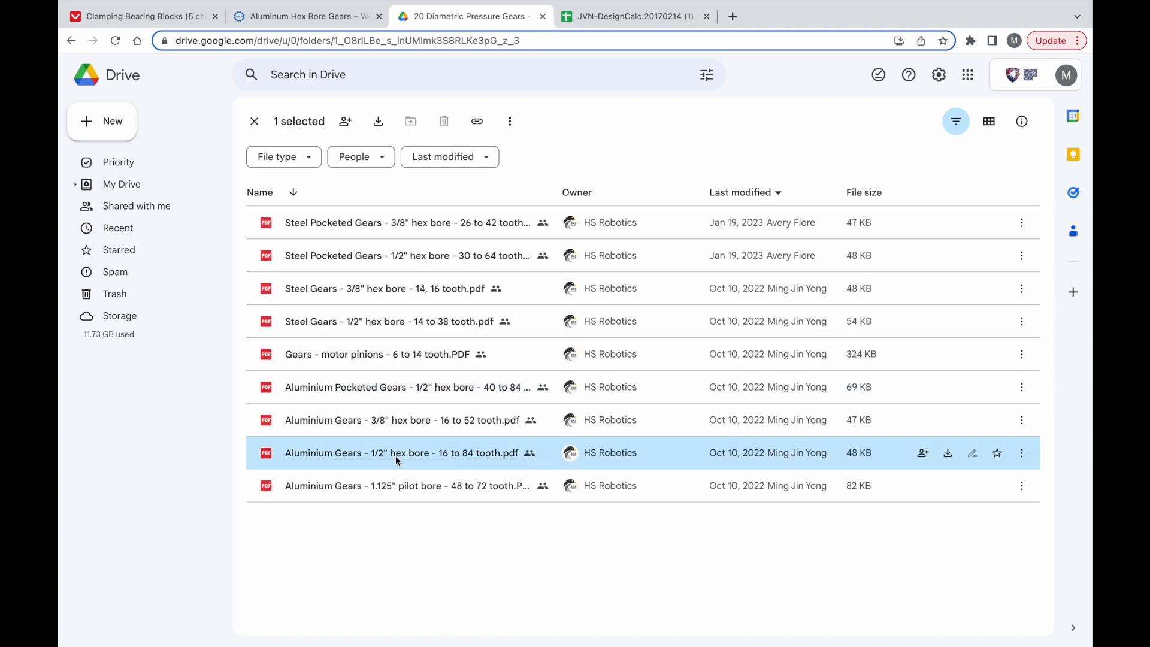
double_click(395, 455)
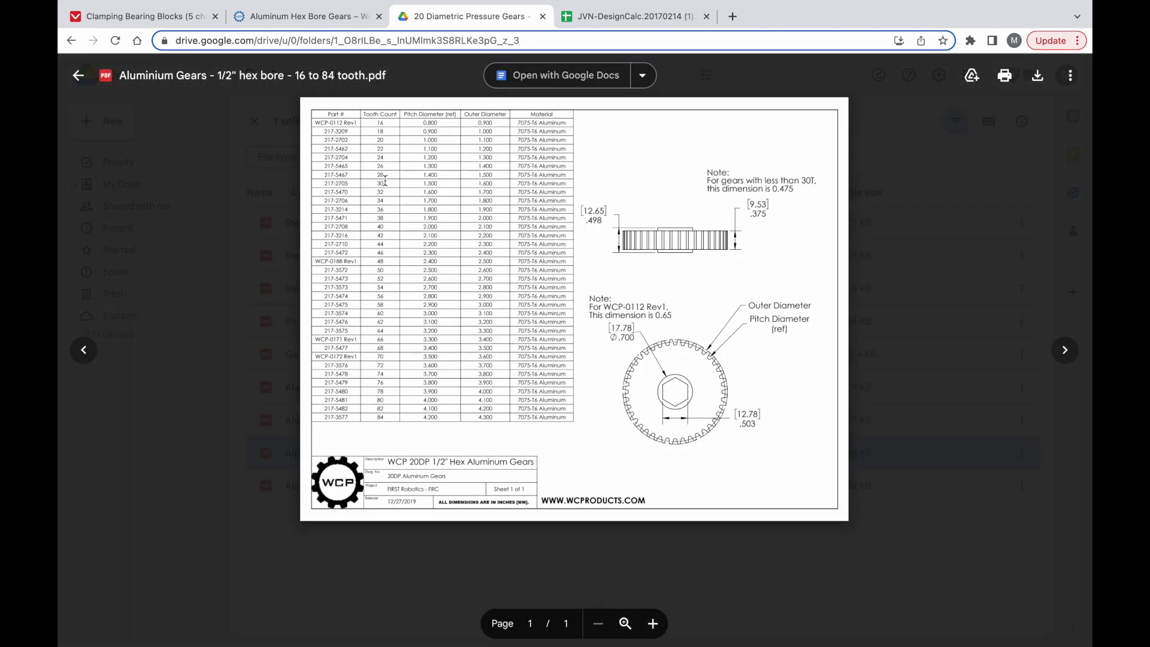
ctrl+scroll(385, 181, up, 3)
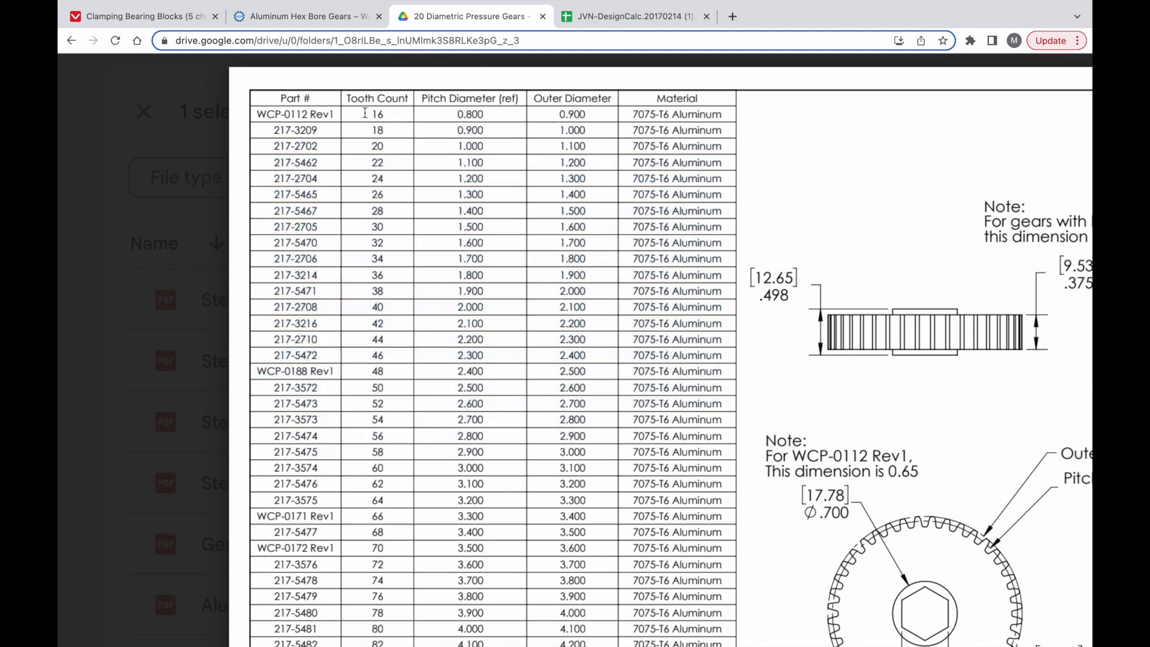
Return to the Gearbox Right sketch in Fusion and start a center diameter circle
click(303, 23)
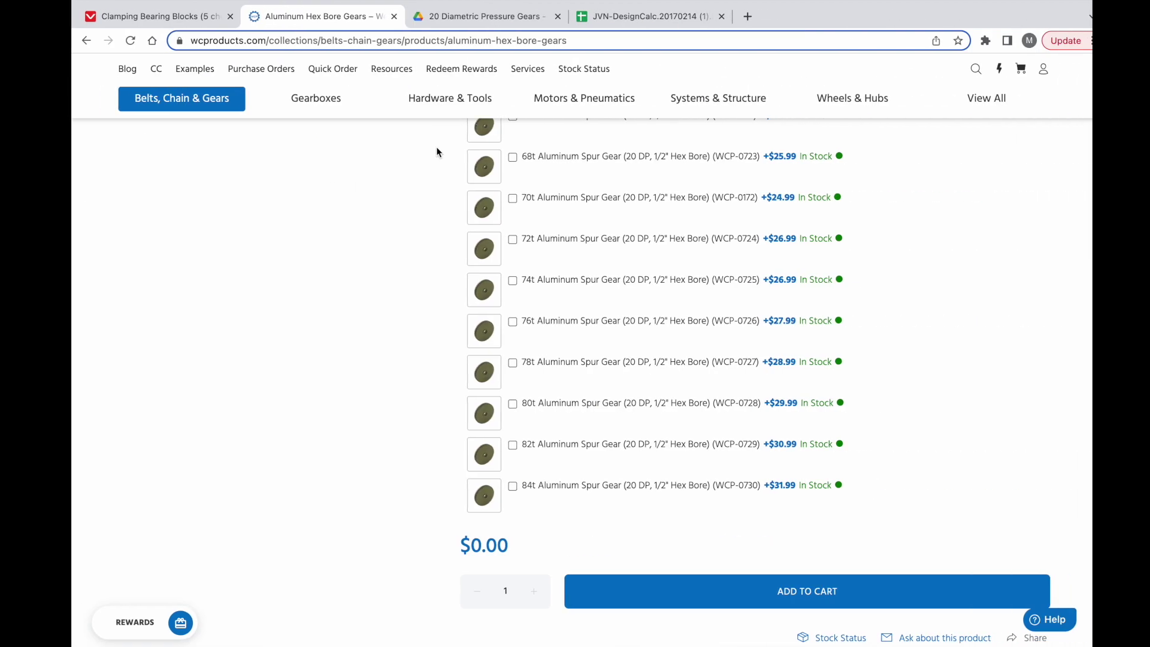
click(620, 24)
key(ctrl+Left)
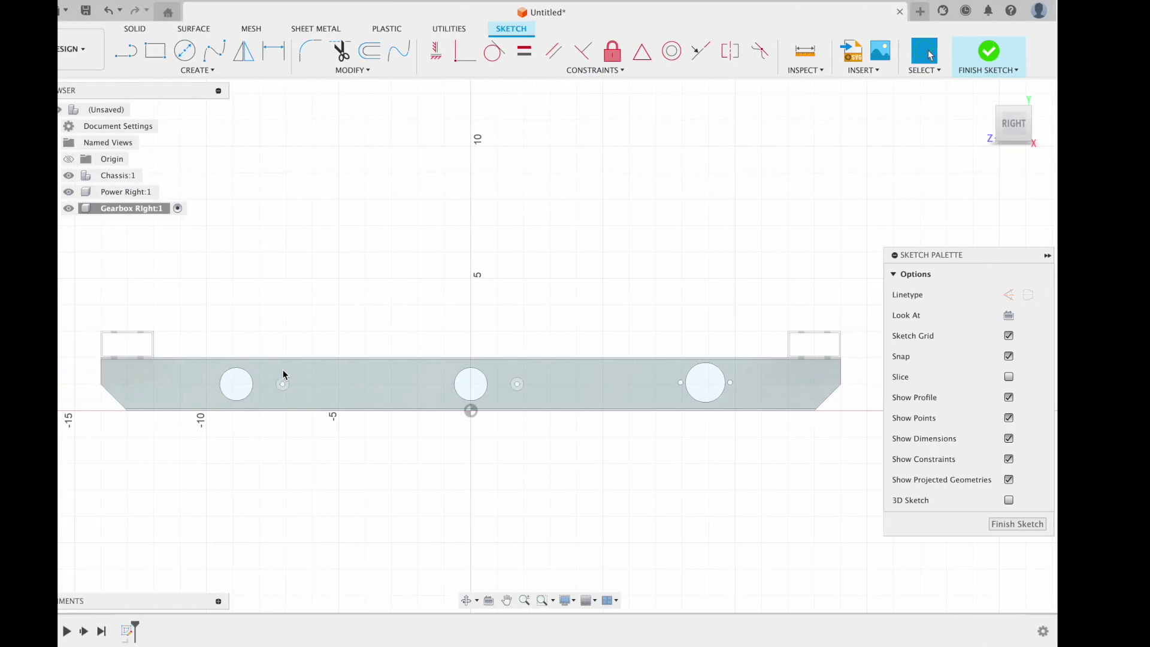
click(222, 54)
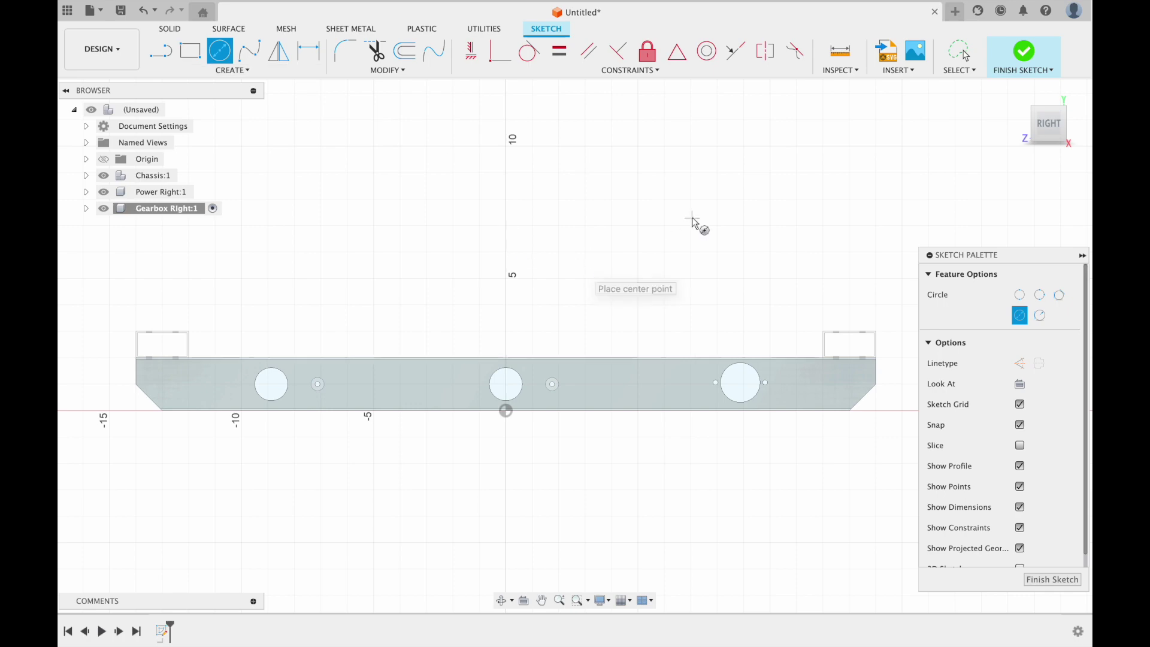
scroll(758, 301, up, 2)
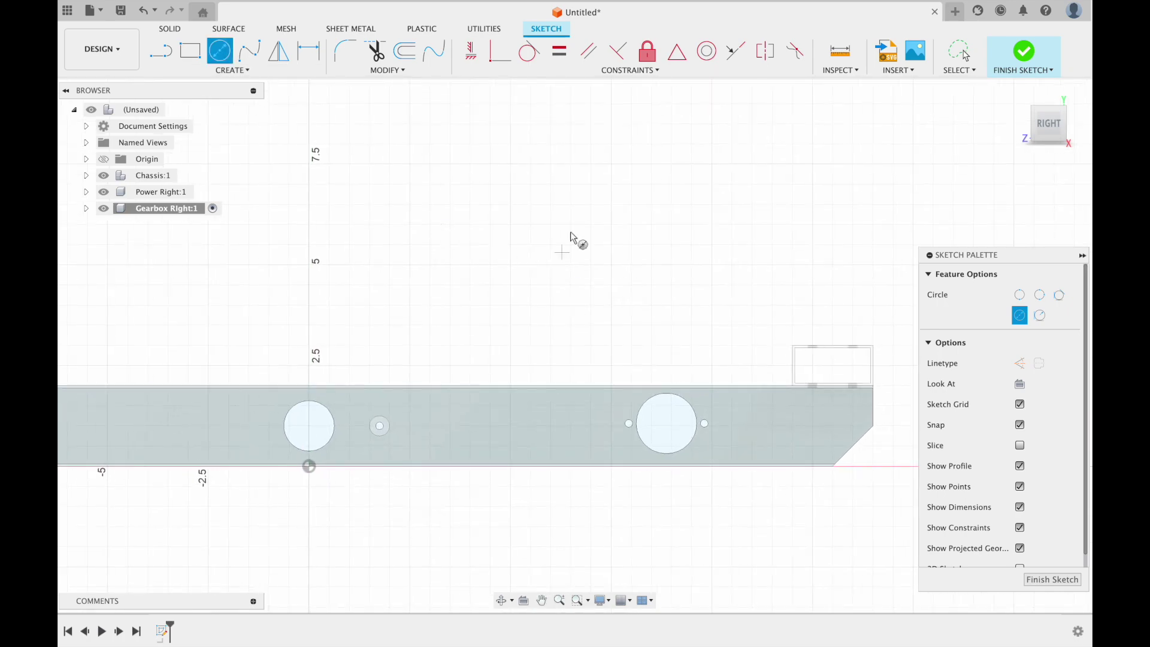
Examine the outer and pitch diameter callouts on the 1/2" hex bore gear drawing in the browser
key(ctrl+Right)
click(490, 17)
scroll(893, 400, down, 7)
scroll(893, 400, right, 5)
scroll(893, 400, up, 1)
scroll(894, 400, right, 1)
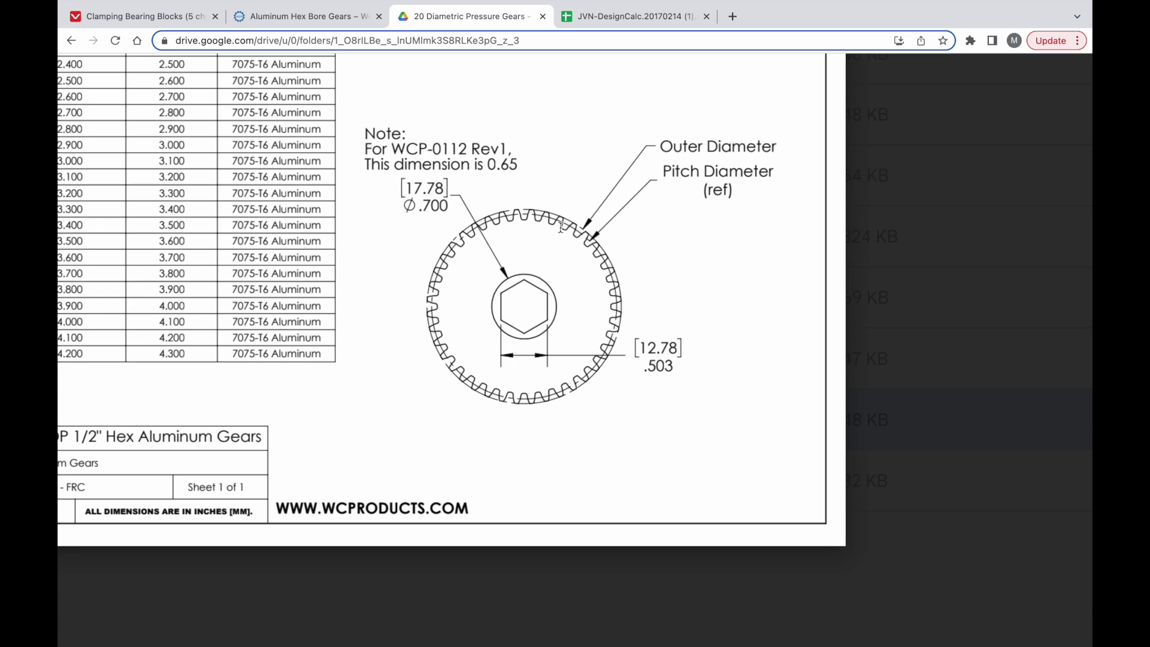
In the Fusion sketch, draw a circle above the chassis rail with a diameter of 12/20 in
key(ctrl+Left)
click(537, 269)
text(12/20)
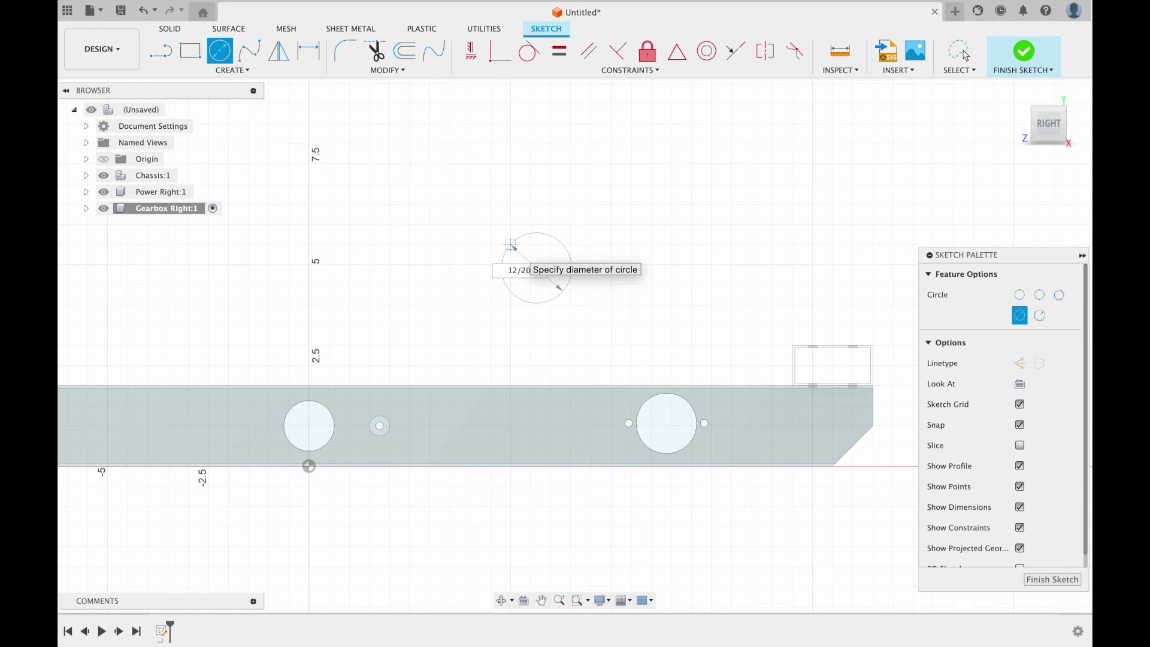
key(Return)
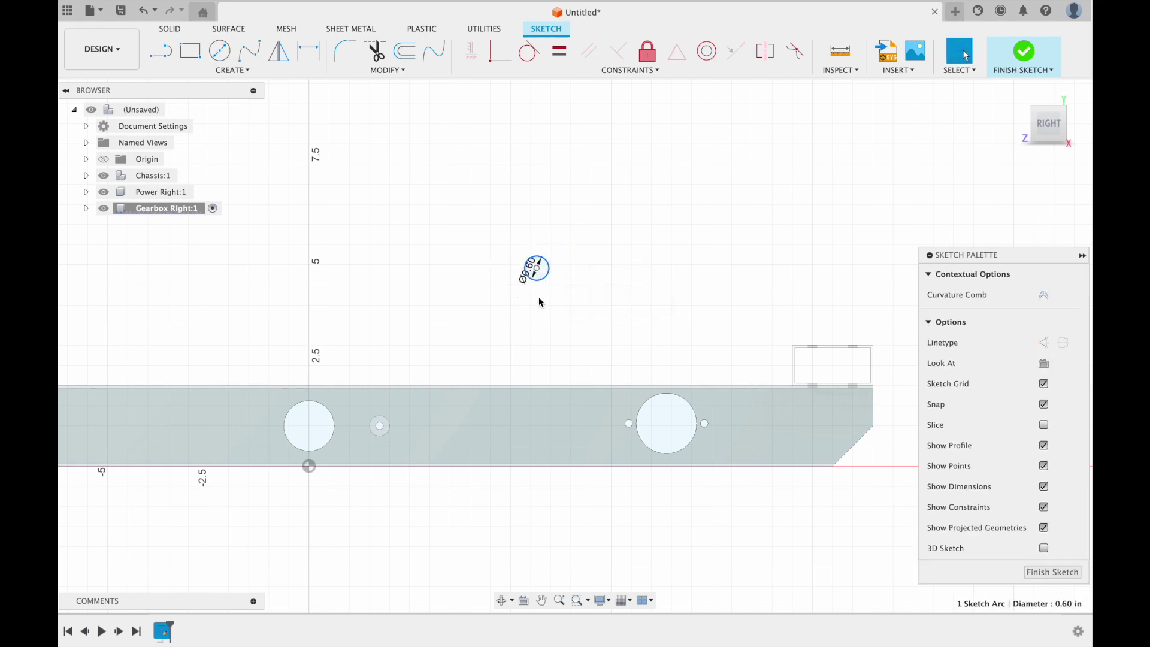
Draw a second circle above the rail, to the right of the first, as construction geometry
scroll(603, 256, up, 3)
click(220, 51)
click(552, 258)
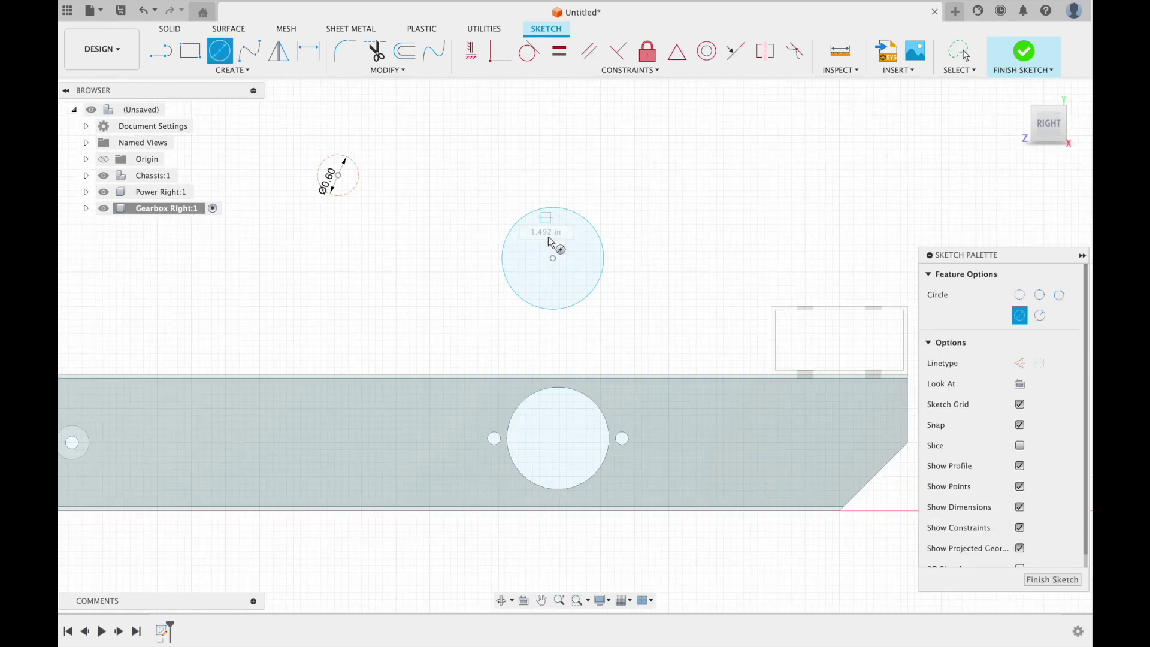
key(Escape)
click(518, 222)
key(x)
Constrain the second circle equal to the 12/20 in circle and move it farther right
shift+click(359, 180)
click(553, 54)
key(Escape)
drag(572, 261, 708, 236)
Check the driven gear in the calculator and draw a 2.2 in diameter construction circle between the two equal circles
key(ctrl+Right)
click(288, 24)
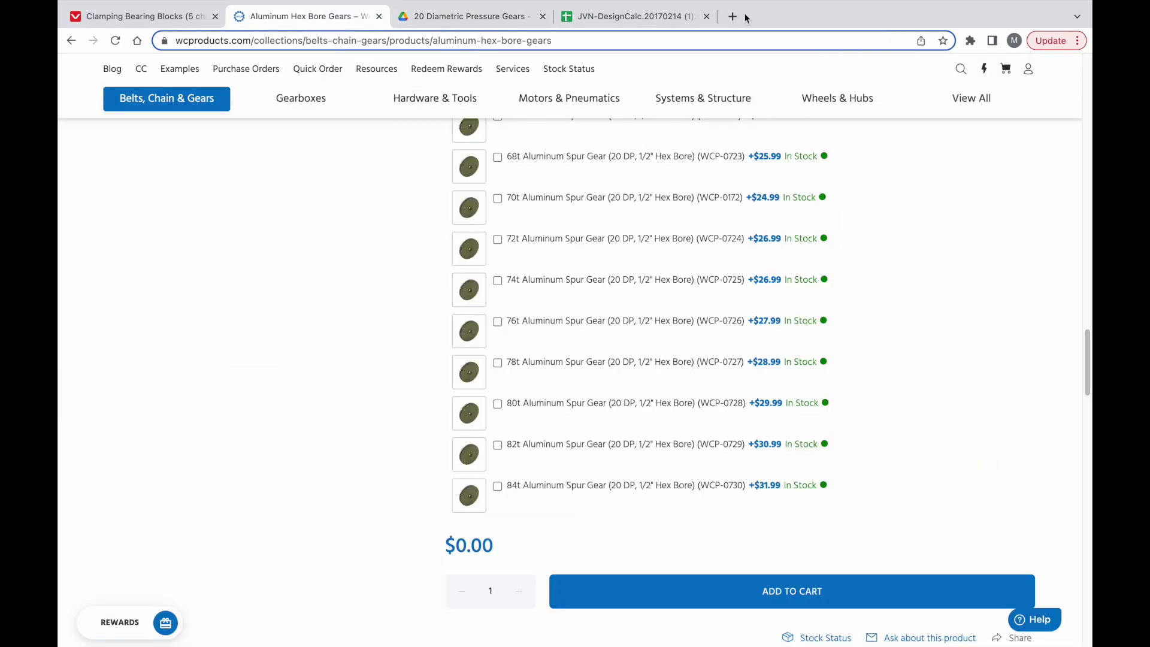
click(635, 16)
key(ctrl+Left)
click(450, 238)
text(2.2)
key(Return)
key(Escape)
click(526, 227)
key(Escape)
Check the second-stage driving gear in the calculator and draw a 1.3 in construction circle concentric with the 2.2 in circle
key(ctrl+Right)
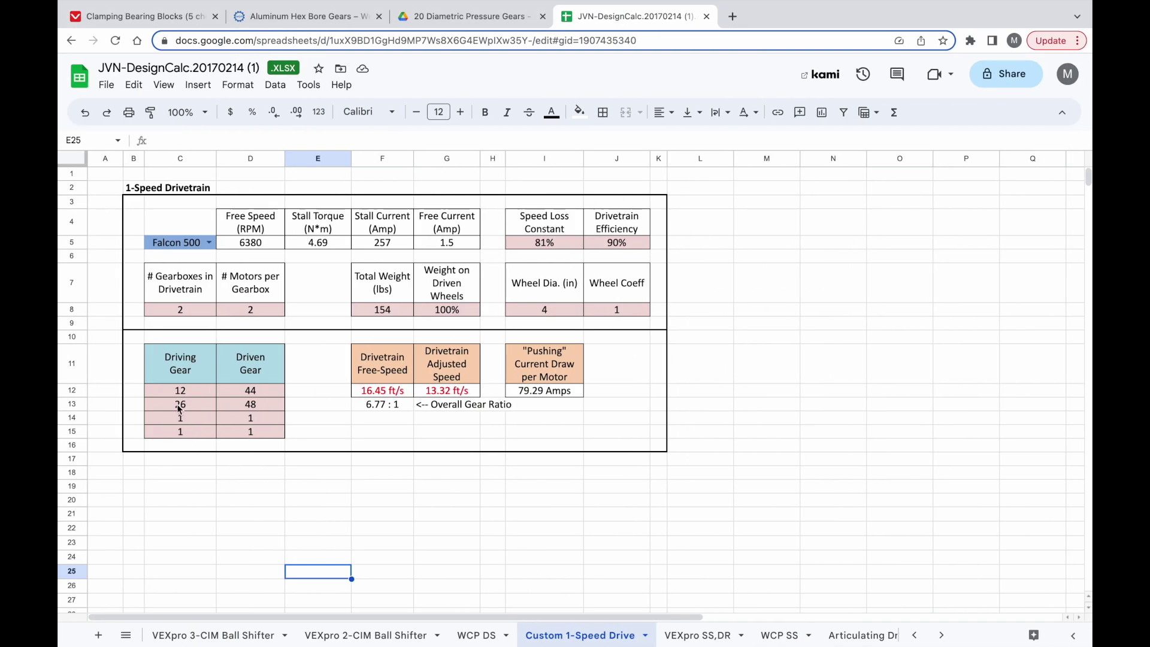
key(ctrl+Left)
key(c)
click(451, 238)
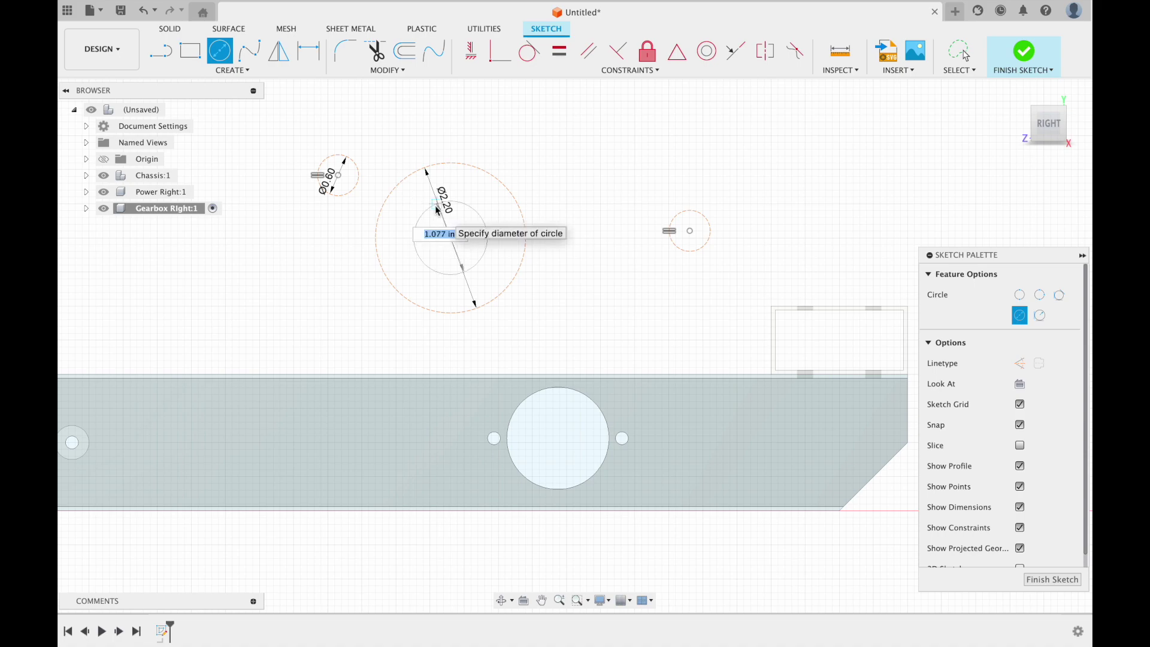
text(1.3)
key(Return)
key(Escape)
click(488, 270)
key(Escape)
key(ctrl+Right)
key(ctrl+Left)
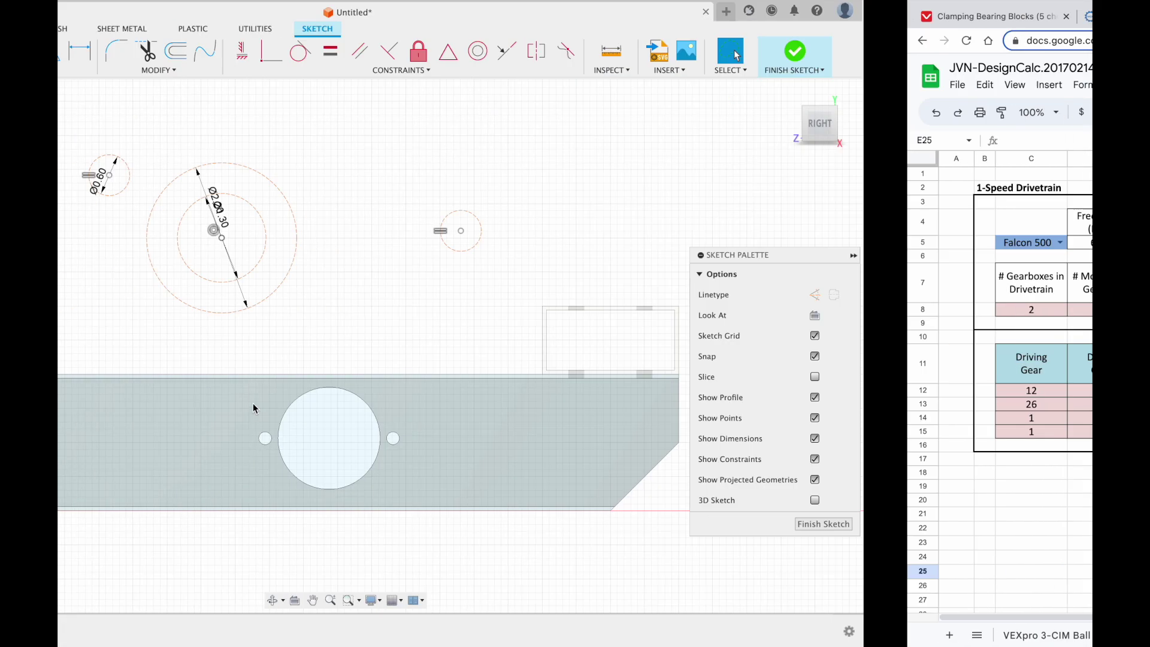
Draw a 2.4 in diameter construction circle below and to the right of the concentric 2.2 in and 1.3 in circles
key(c)
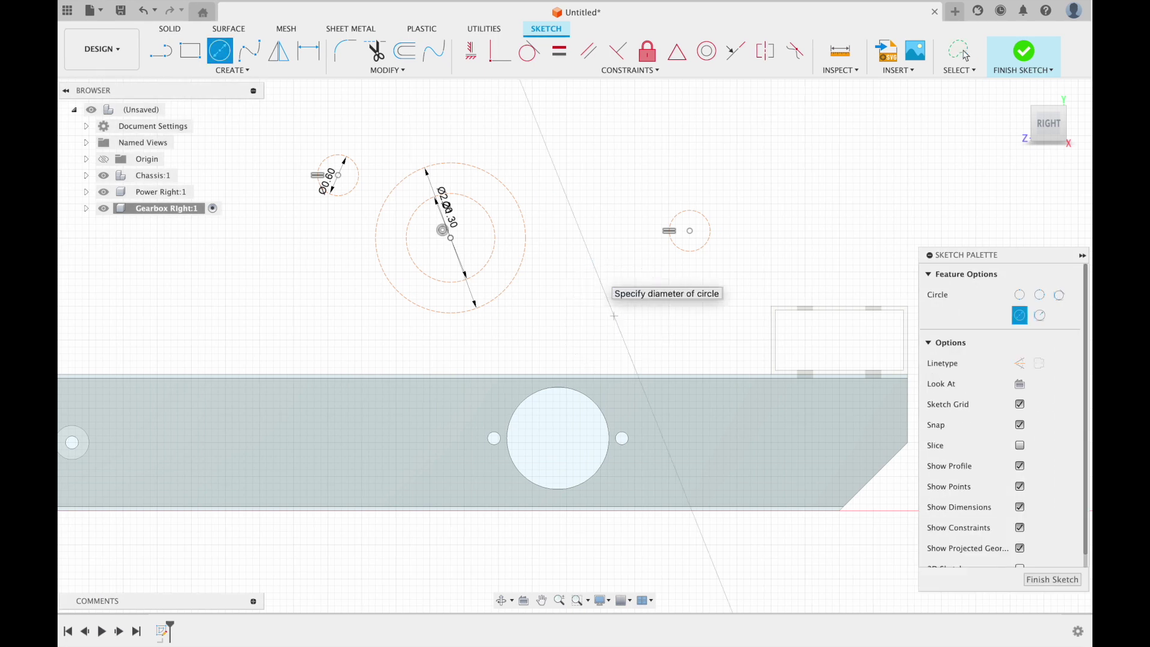
text(2.4)
key(Return)
key(Escape)
click(695, 319)
key(x)
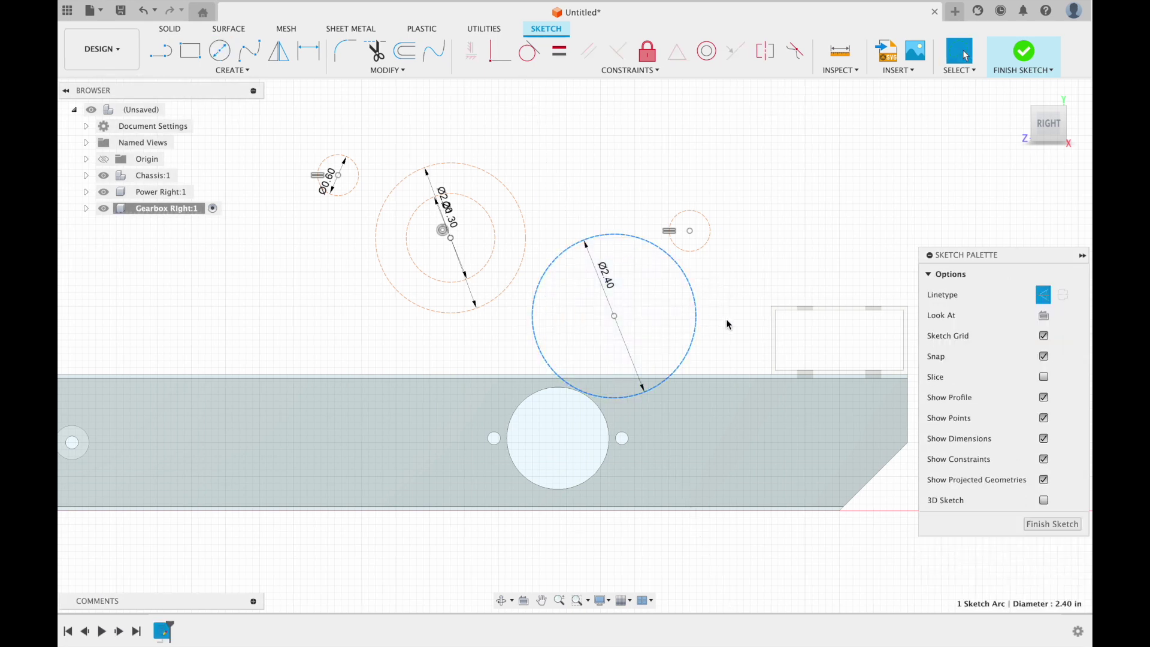
click(726, 324)
Move the concentric circles above the 2.4 in circle and place the two 0.6 in circles on either side of them
drag(524, 211, 662, 160)
drag(355, 191, 512, 219)
drag(715, 240, 706, 205)
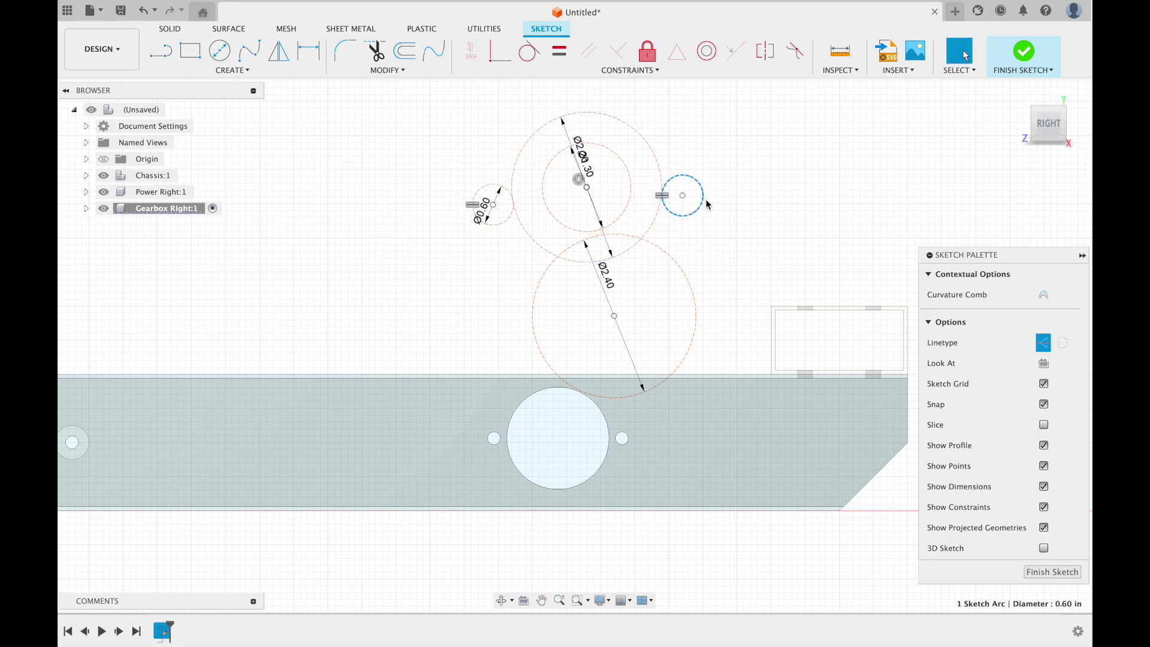
Dimension the center distance between the left 0.6 in circle and the 2.2 in circle as half of each diameter plus 0.003 in
click(511, 214)
shift+click(519, 222)
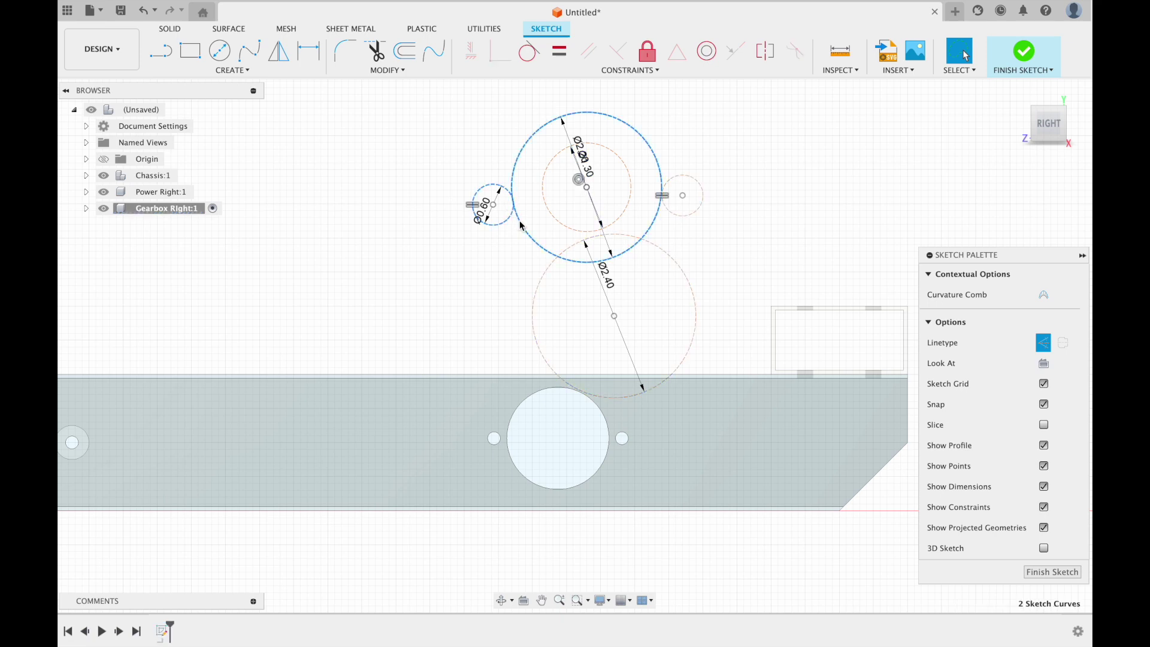
key(d)
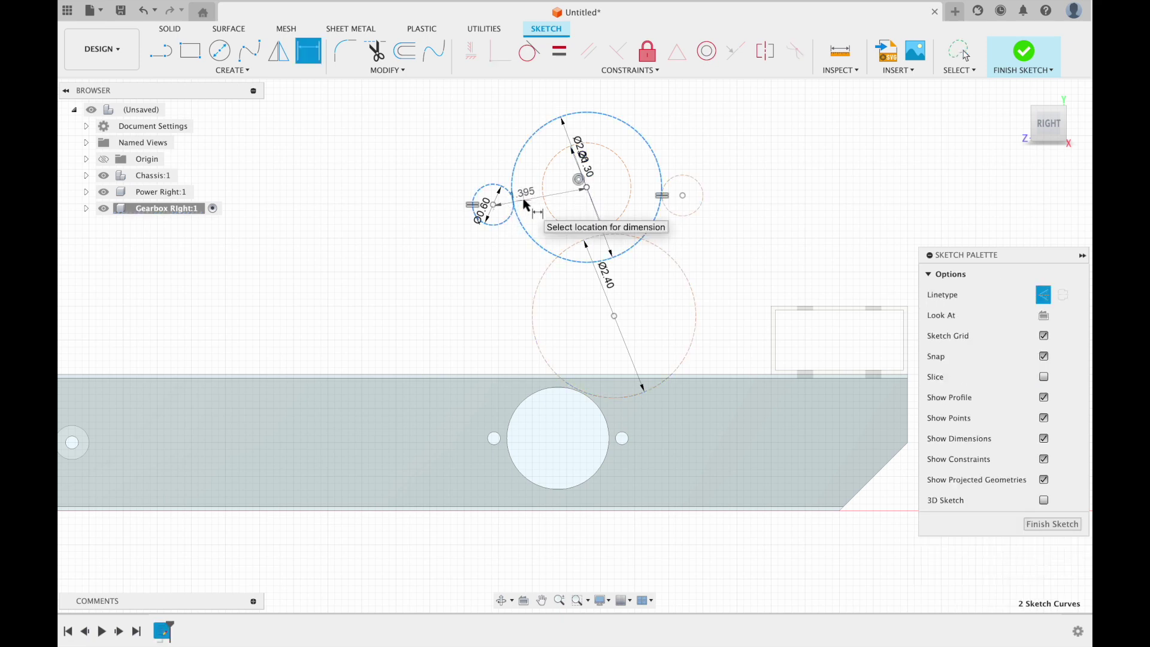
click(526, 208)
click(578, 157)
text(/2+)
click(486, 216)
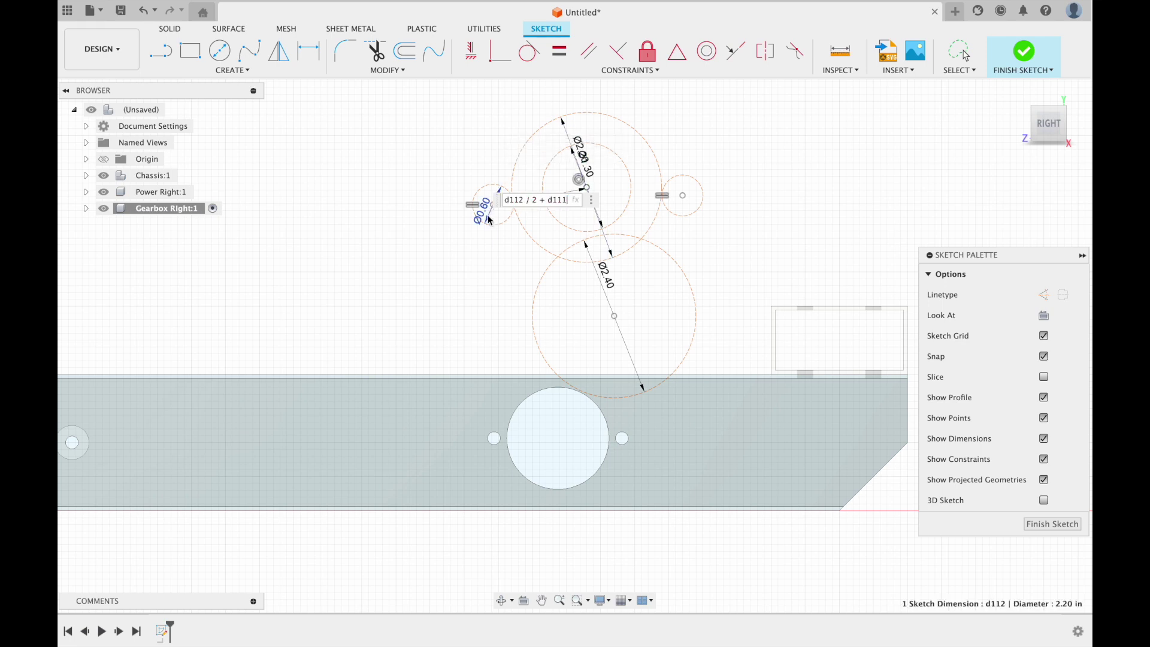
text(/2)
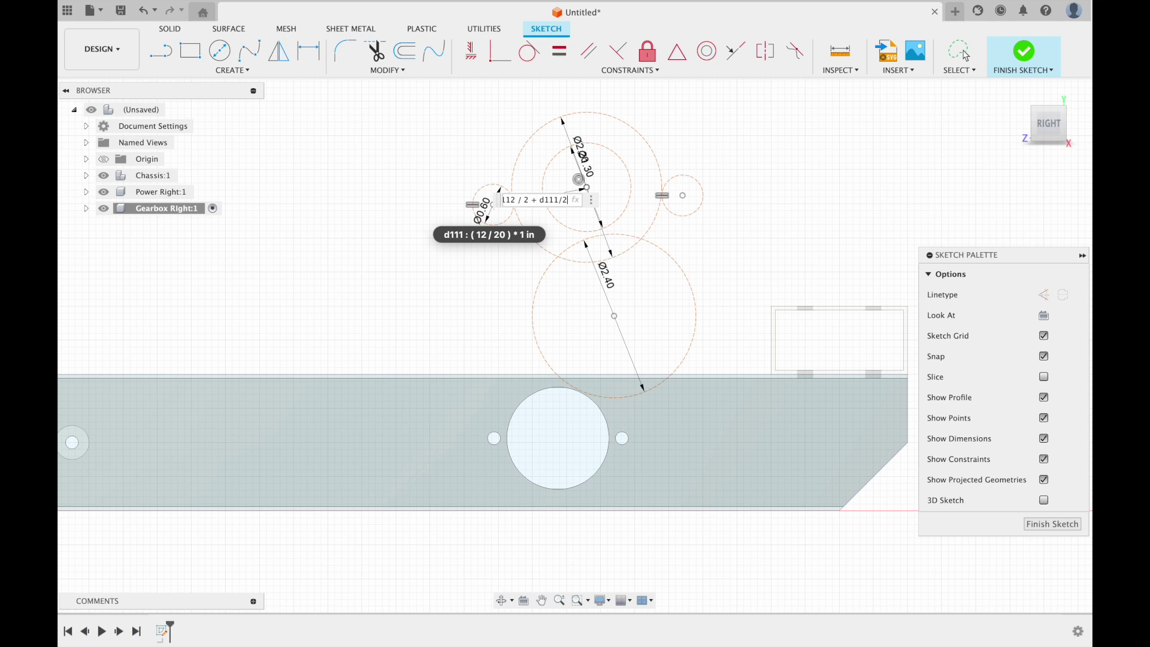
text(+0.003)
key(Return)
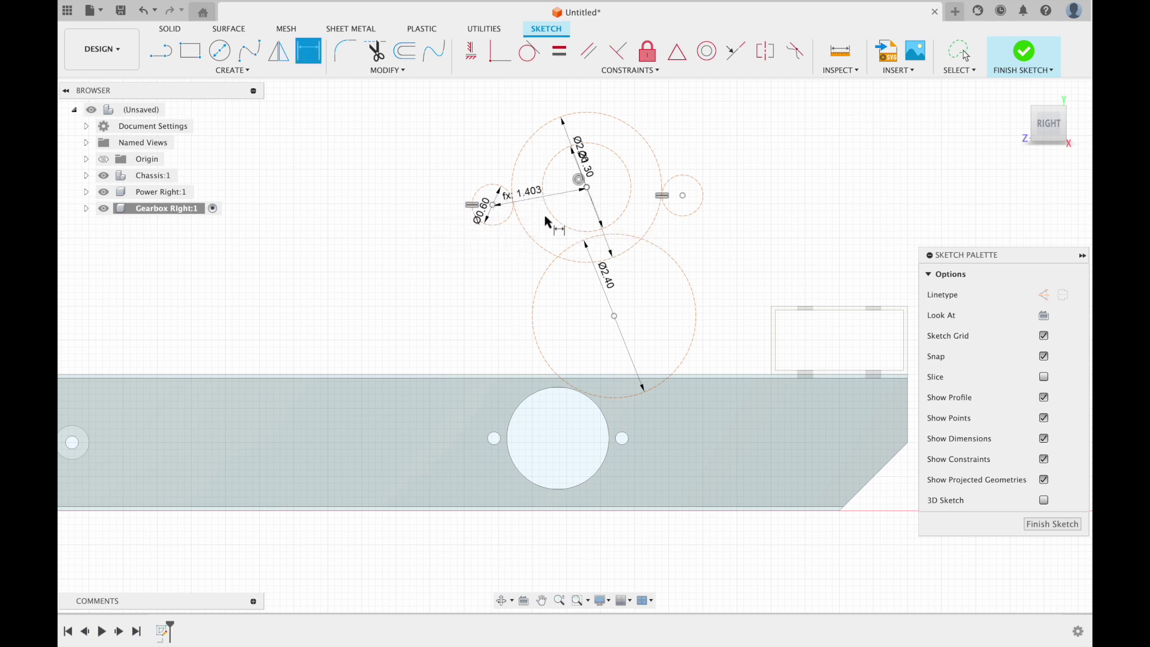
Link the right small circle's center distance from the 2.2 in circle to the left one's dimension, and swing both small circles around it
click(682, 196)
click(587, 189)
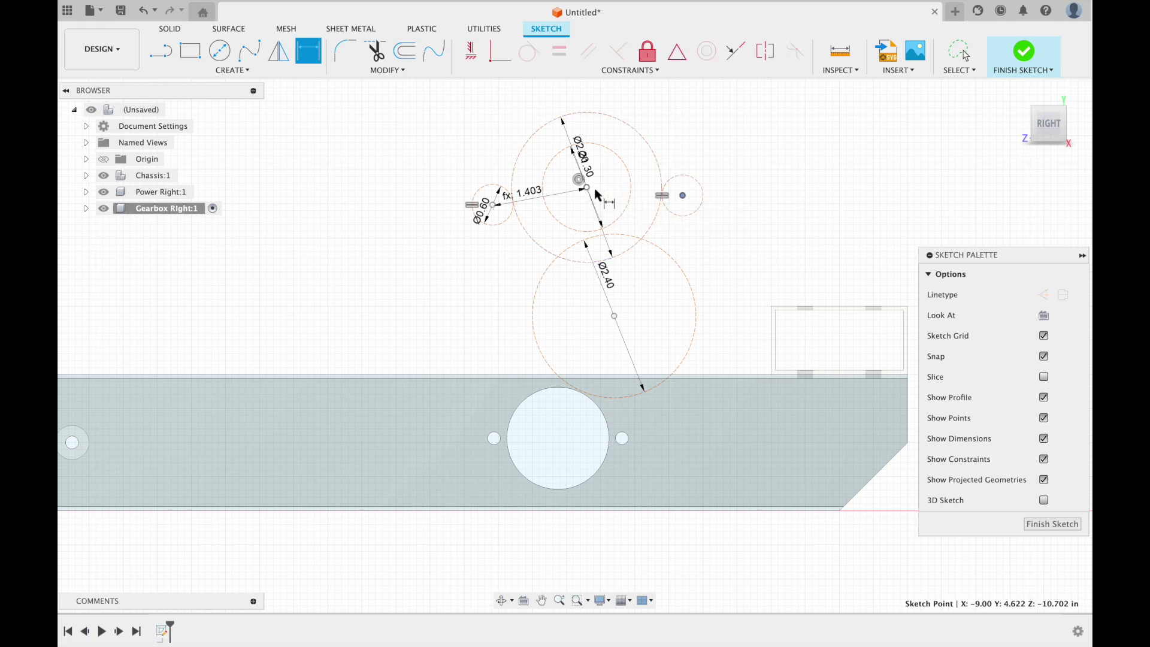
click(586, 186)
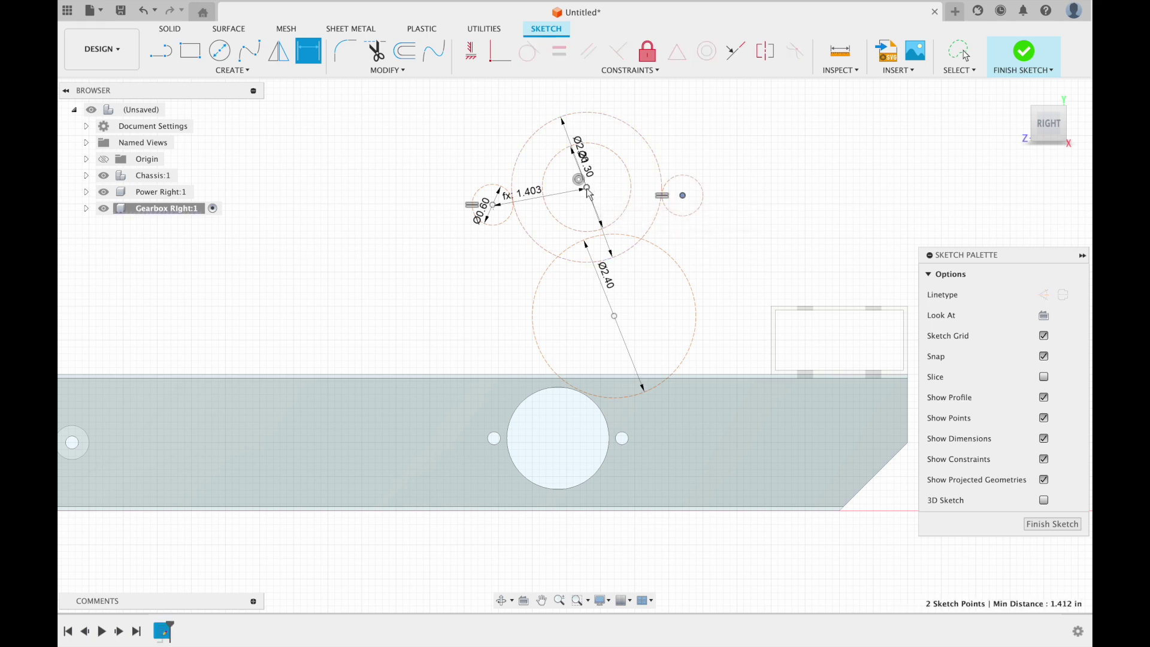
click(635, 193)
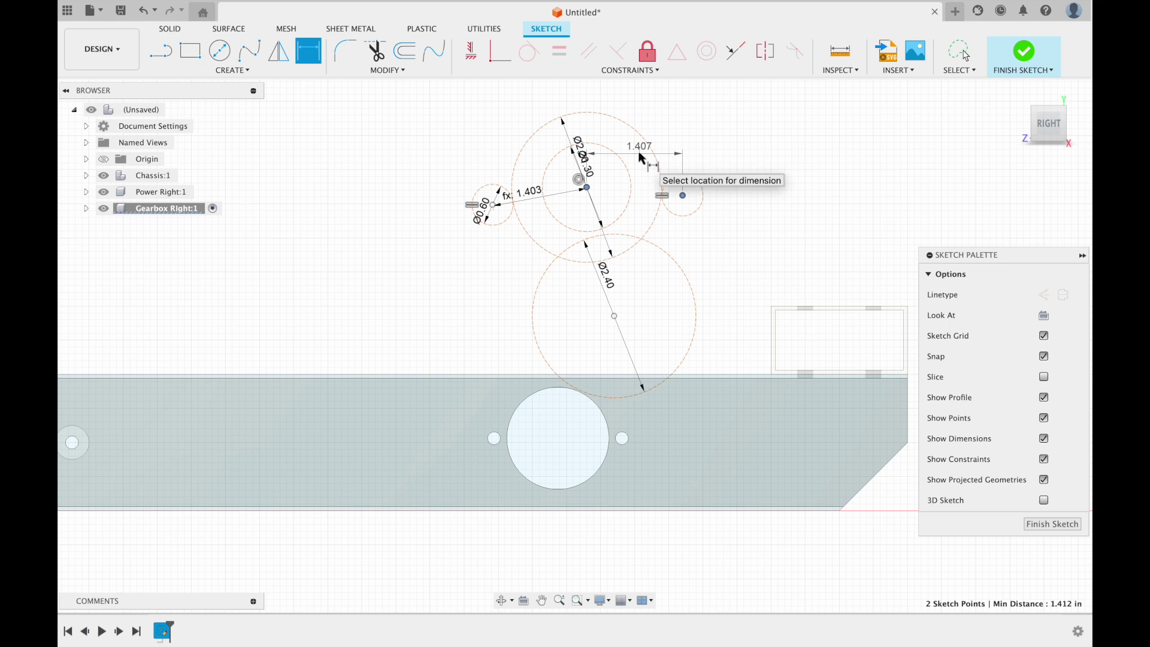
click(642, 194)
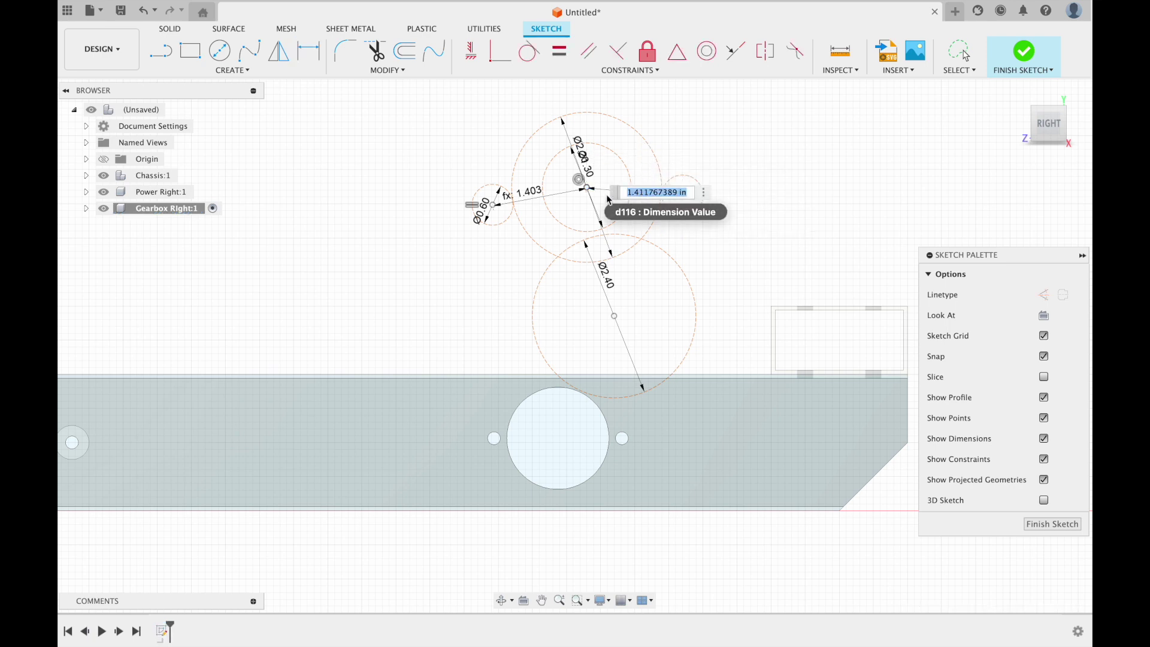
click(539, 193)
key(Return)
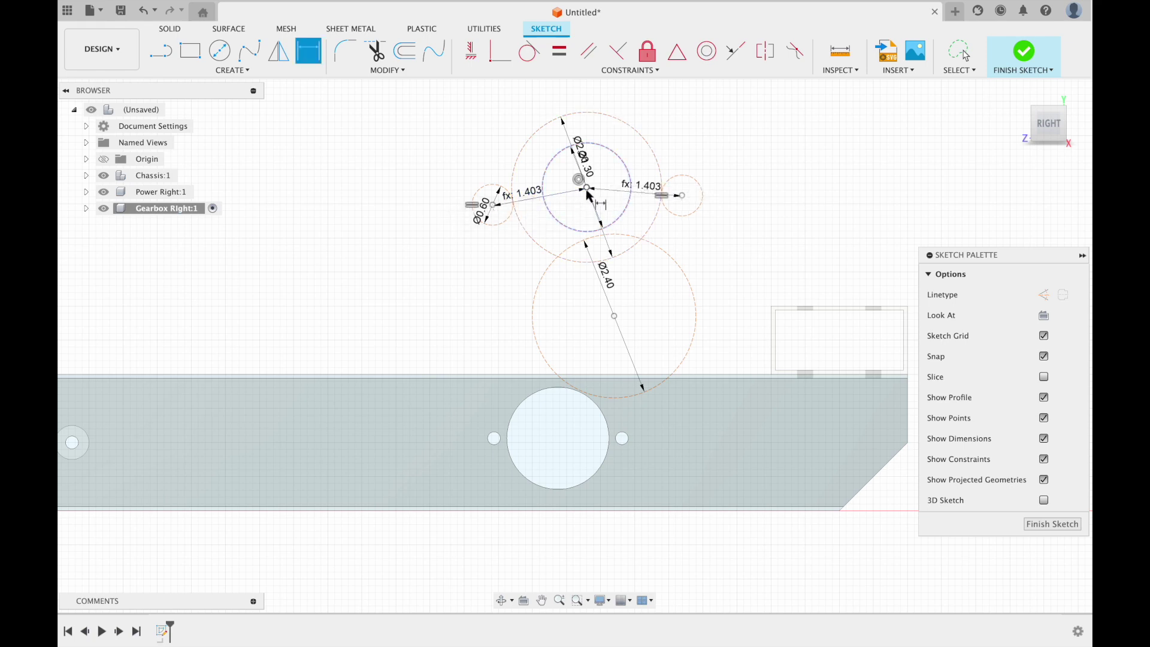
key(Escape)
click(699, 212)
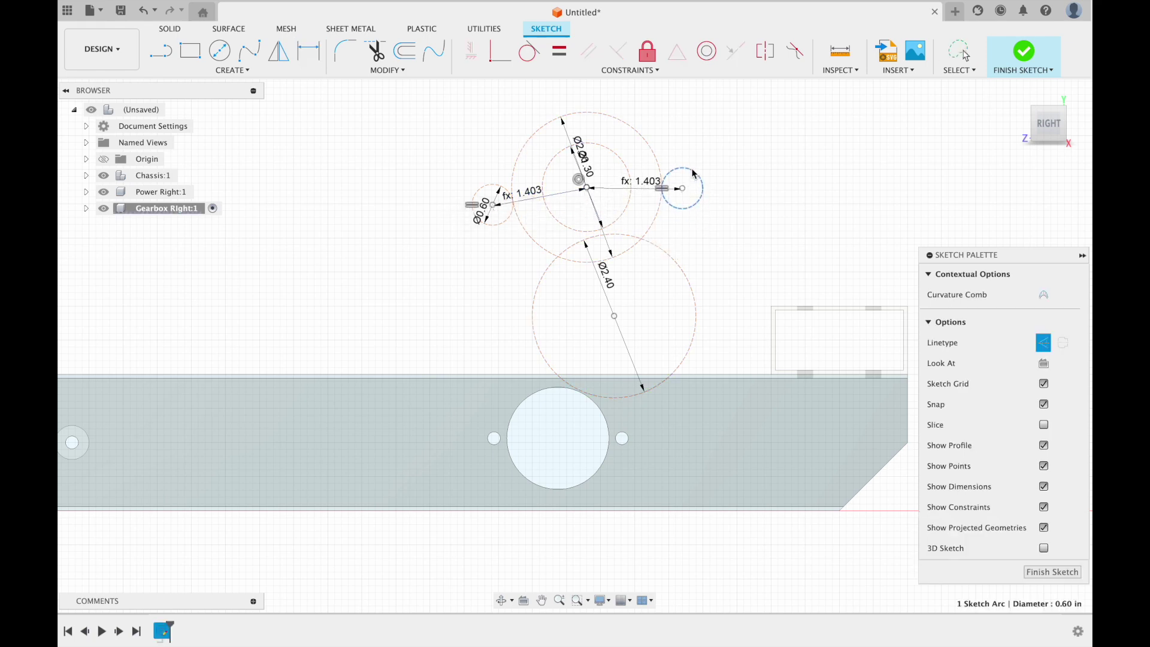
mouse_move(503, 223)
mouse_down()
mouse_move(506, 159)
mouse_move(508, 240)
mouse_up()
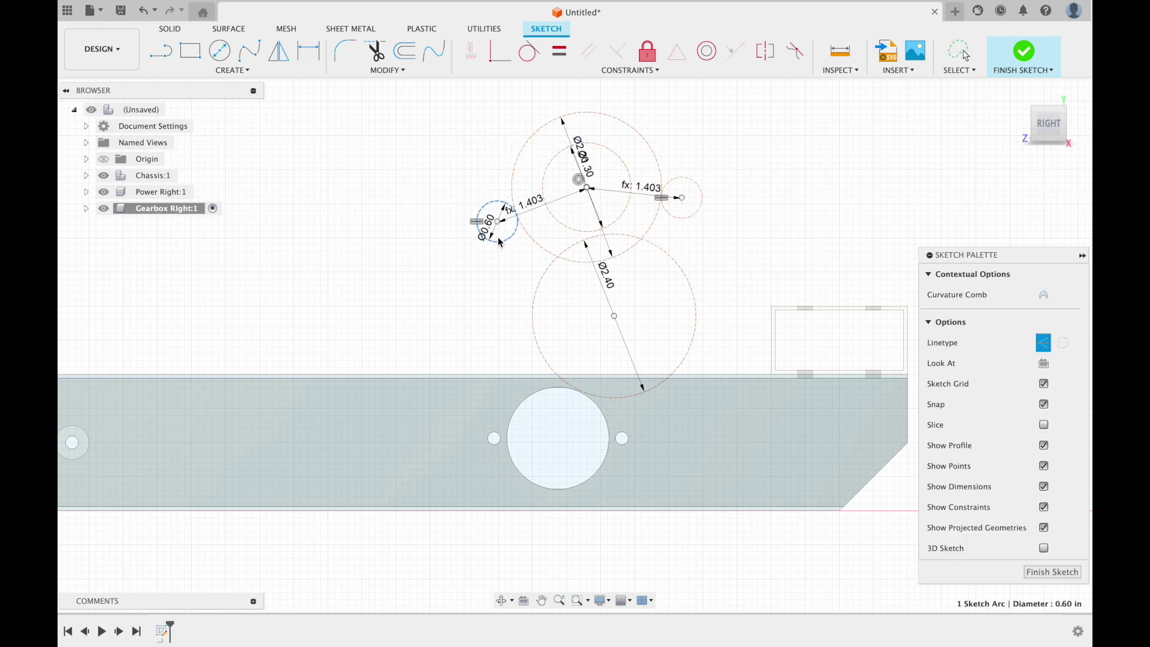
Dimension the center distance between the 1.3 in and 2.4 in circles as half of each diameter plus 0.003 in
click(615, 238)
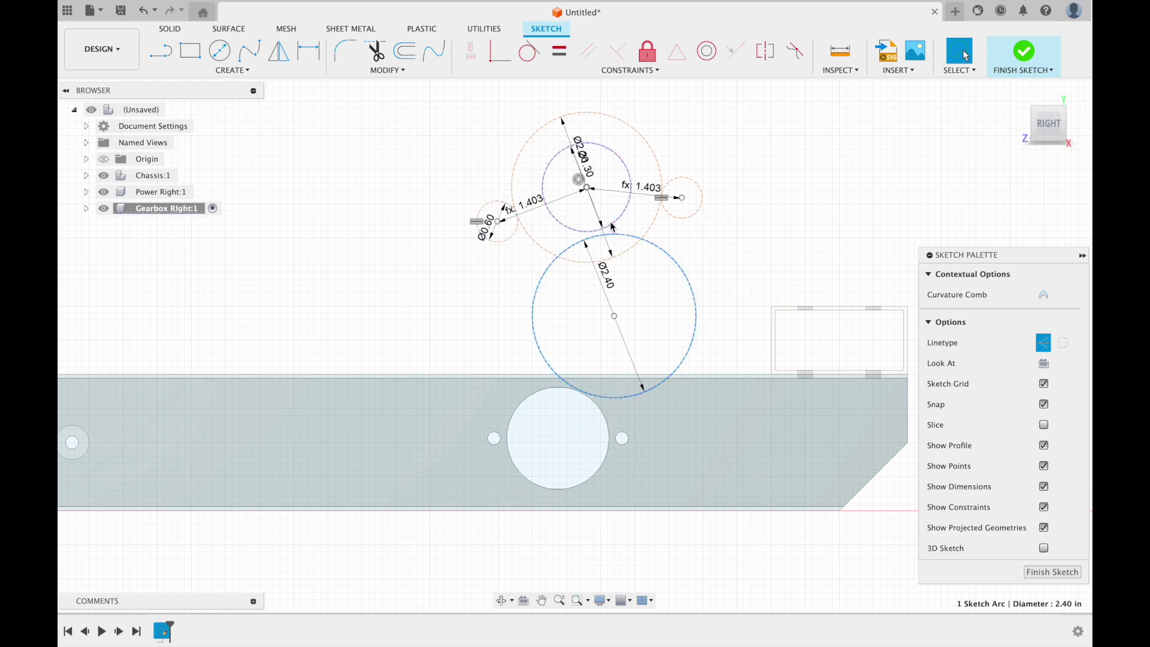
key(d)
click(597, 207)
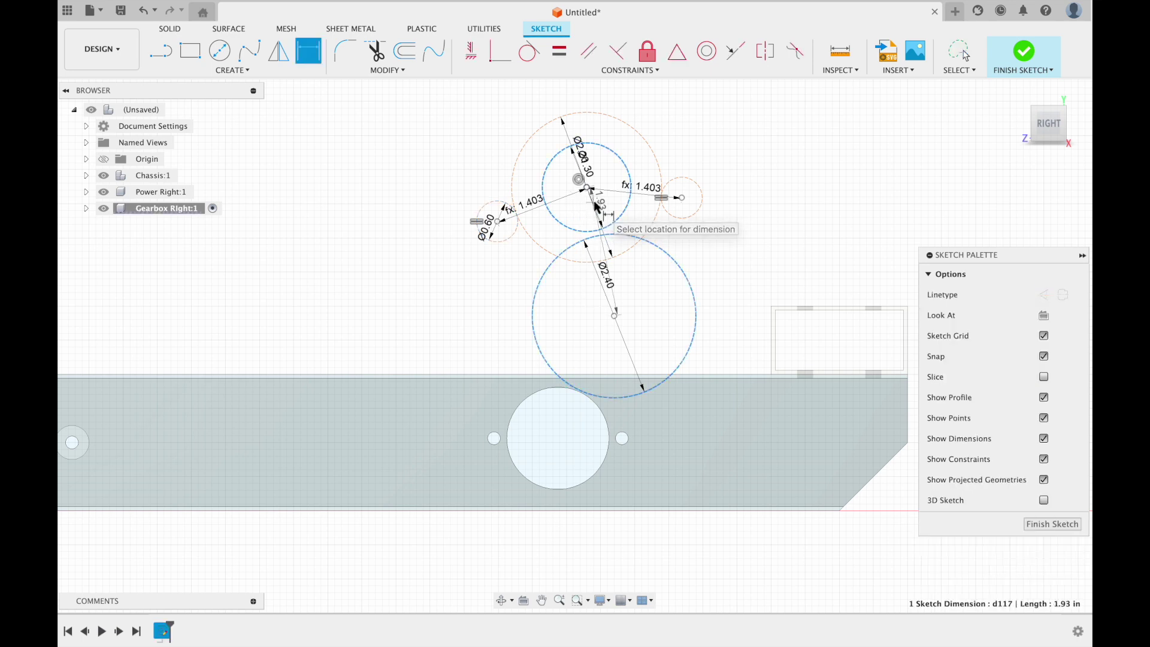
click(597, 206)
text(d113.)
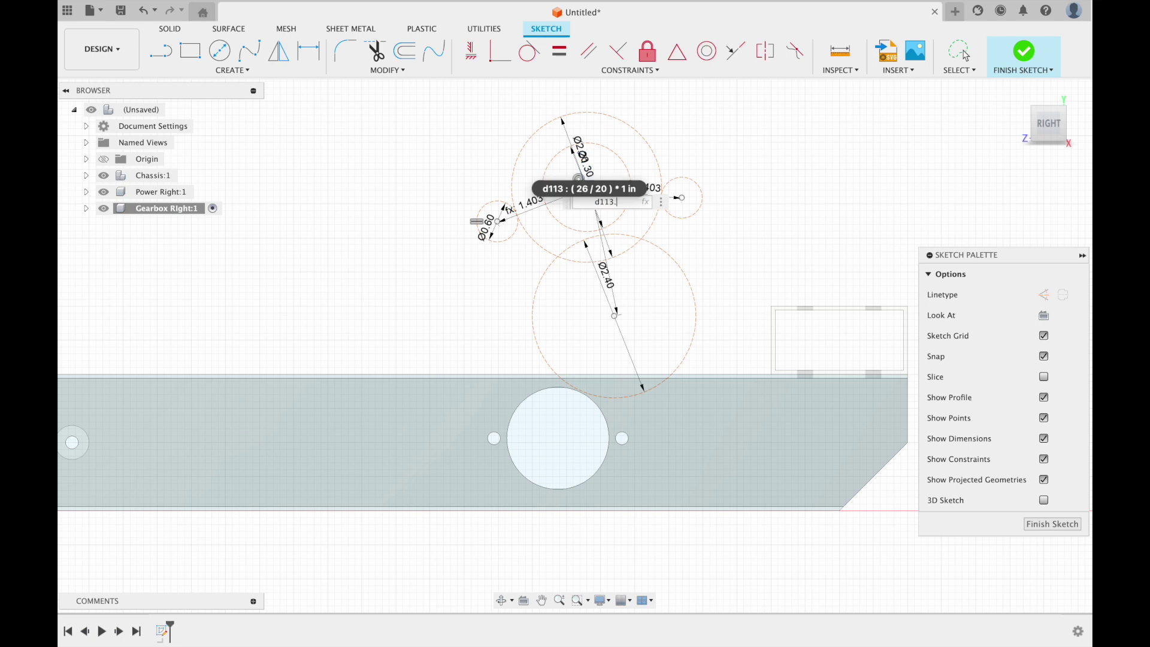
text(2+)
click(604, 274)
text(/2+0.00)
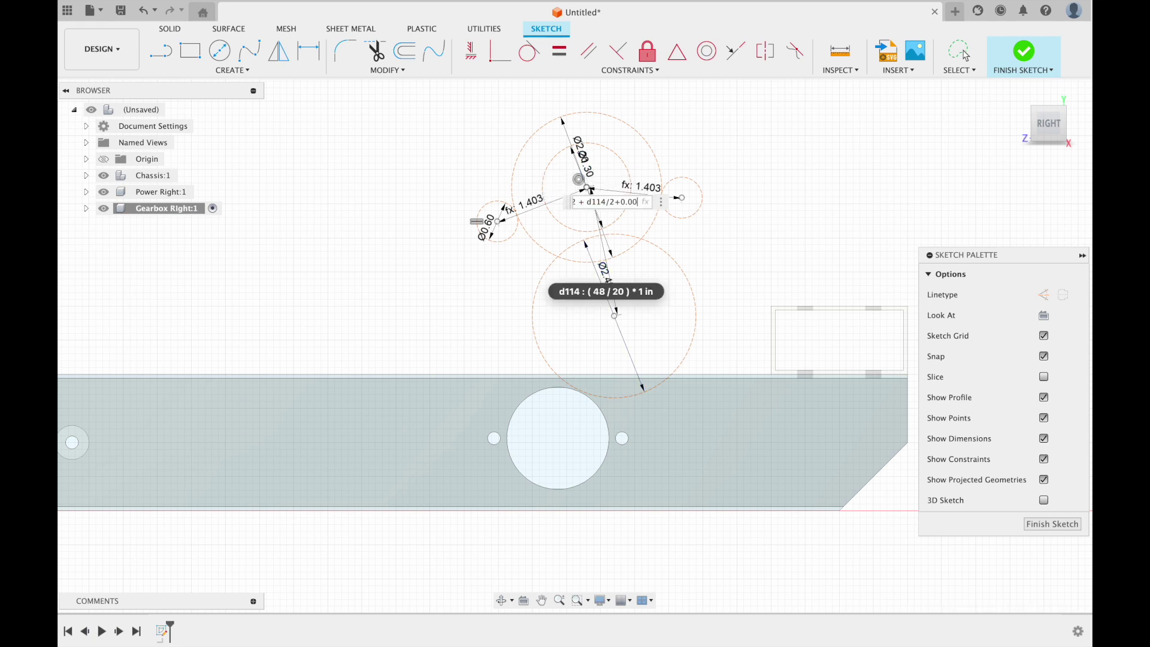
key(Return)
key(Escape)
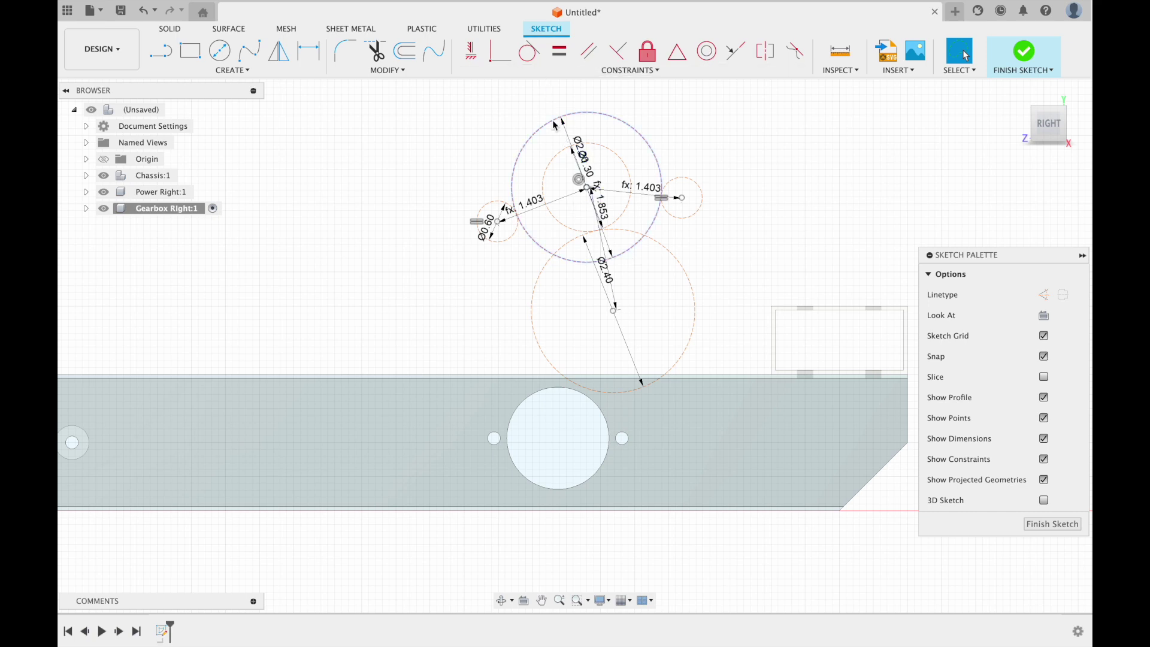
Draw a construction line between the centers of the 1.3 in and 2.4 in circles and constrain it vertical
key(l)
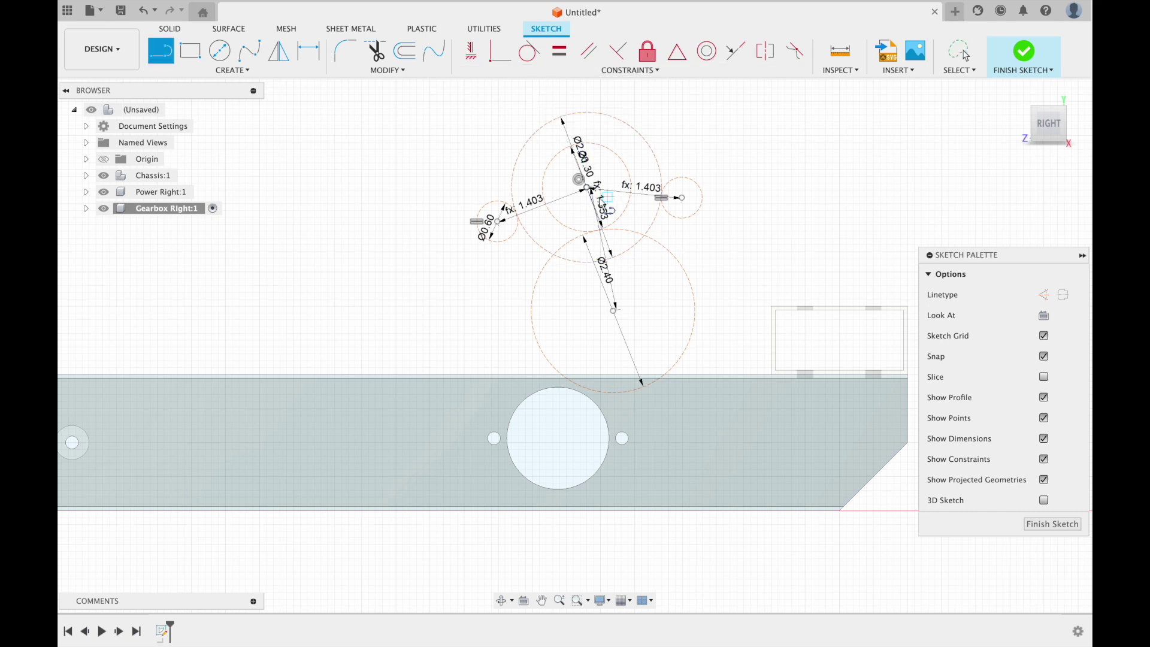
click(613, 310)
key(Escape)
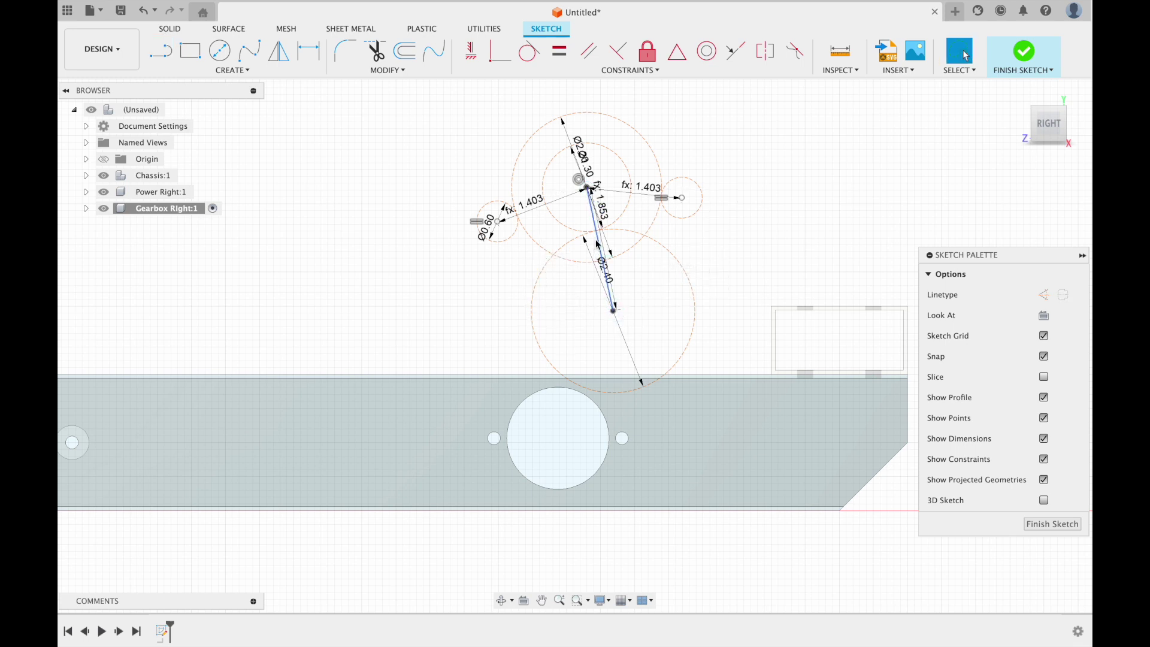
click(601, 262)
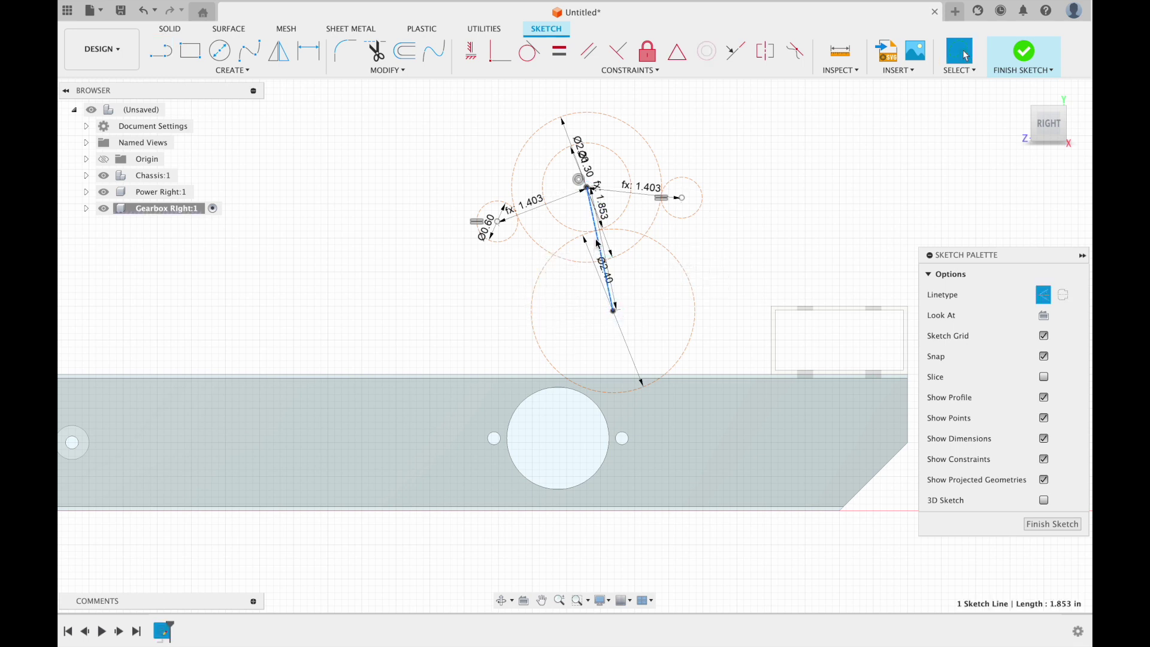
click(468, 57)
key(Escape)
Move the gear circles over the rail's large hole and make the 2.4 in circle's center coincident with the hole's center
drag(679, 289, 625, 293)
mouse_move(551, 330)
mouse_down()
mouse_move(560, 442)
mouse_move(554, 383)
mouse_up()
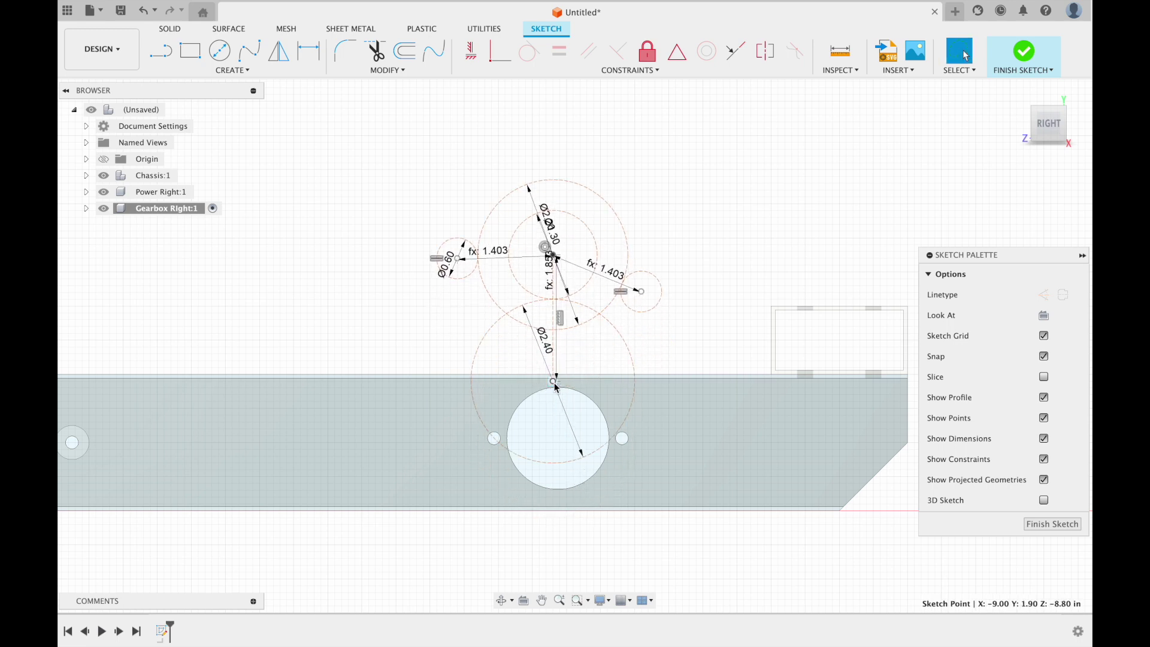
shift+click(558, 438)
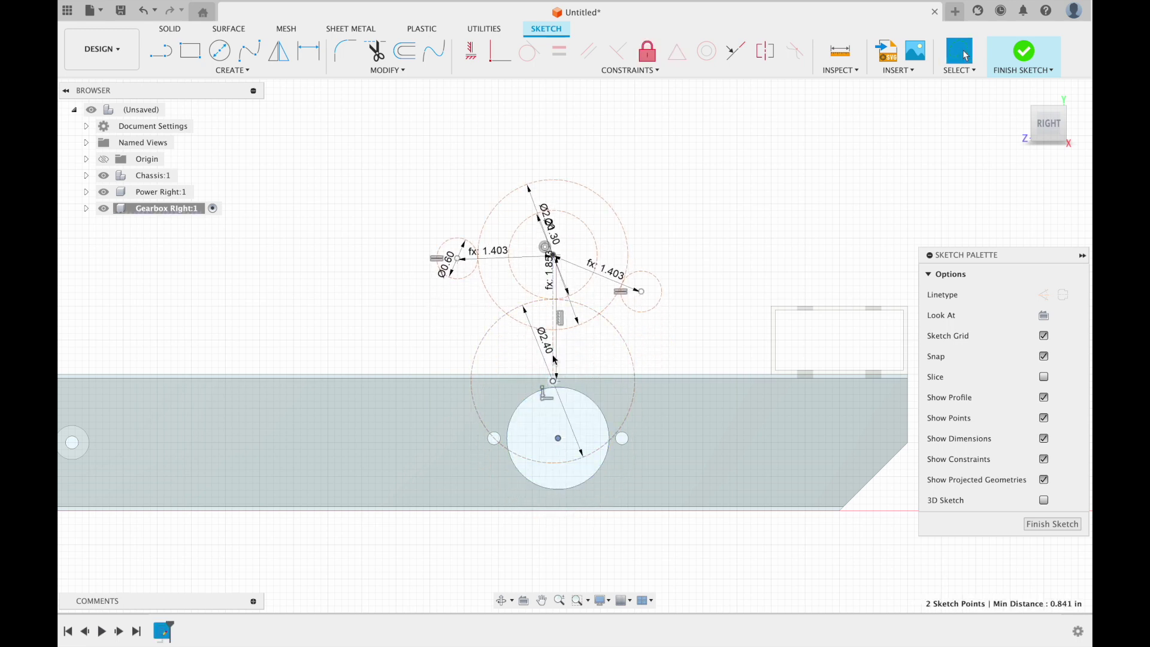
click(500, 51)
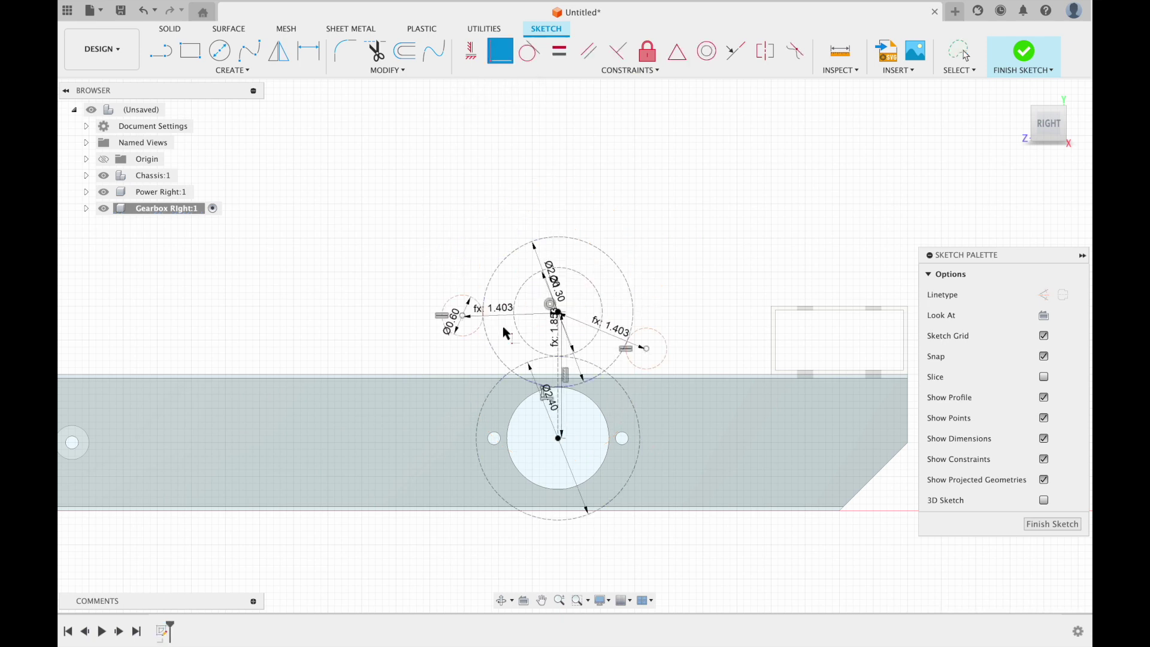
key(Escape)
Connect the two 0.6 in circles' centers with a construction line and constrain it horizontal
mouse_move(472, 333)
mouse_down()
mouse_move(471, 361)
mouse_move(457, 308)
mouse_move(457, 336)
mouse_up()
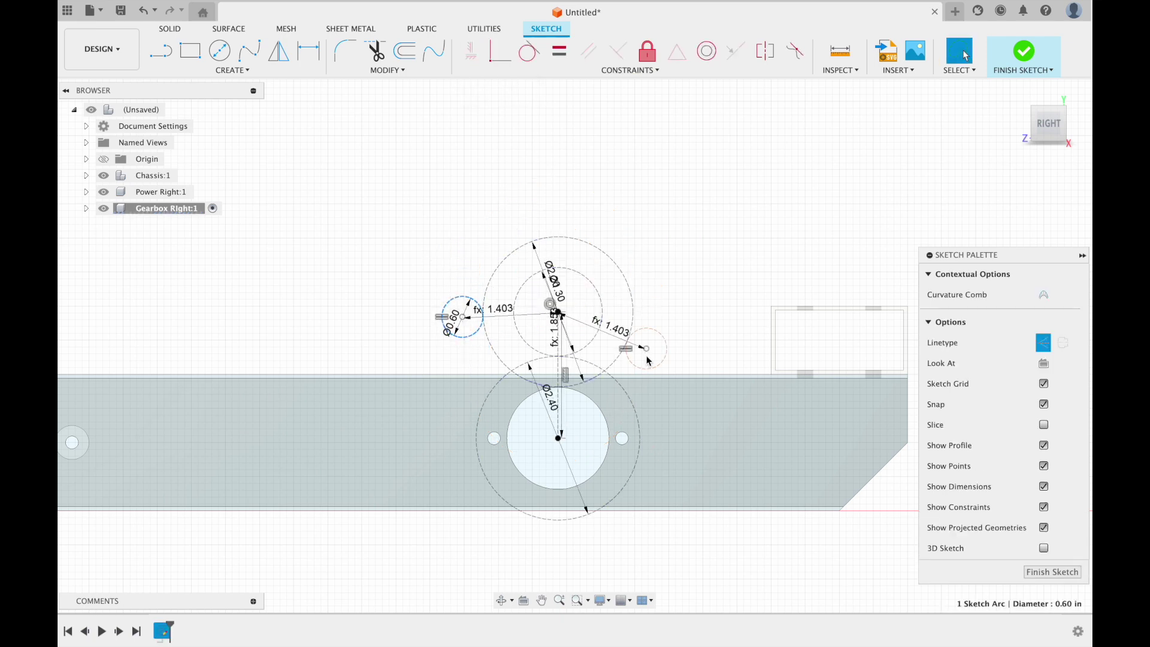
drag(654, 366, 666, 278)
key(l)
key(l)
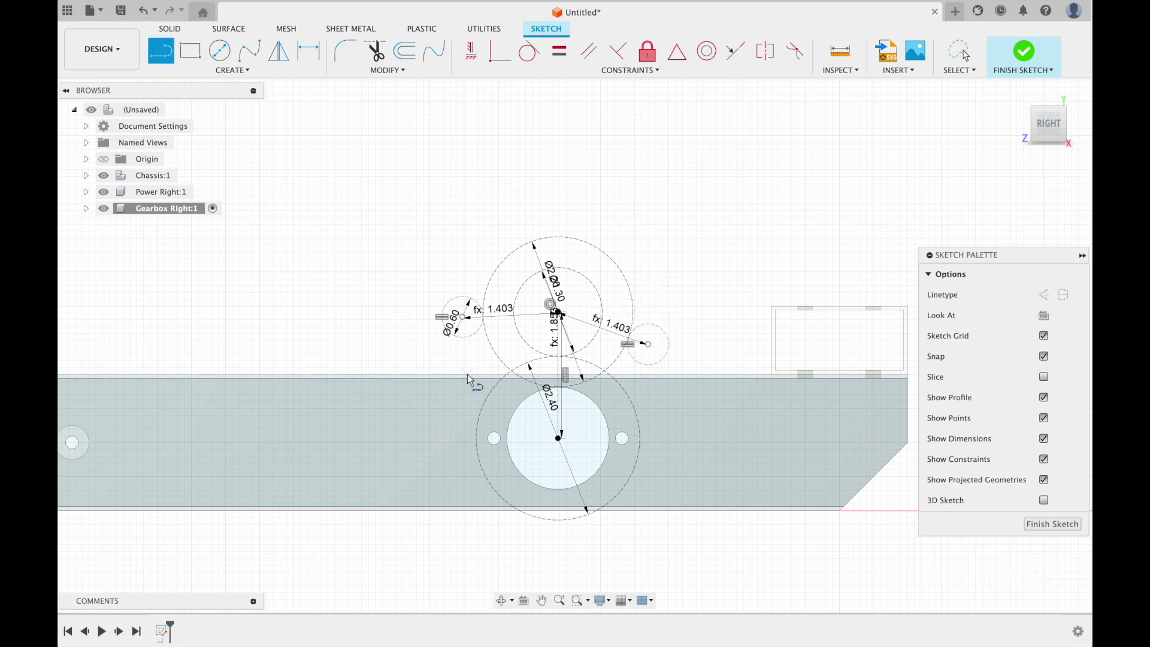
click(464, 317)
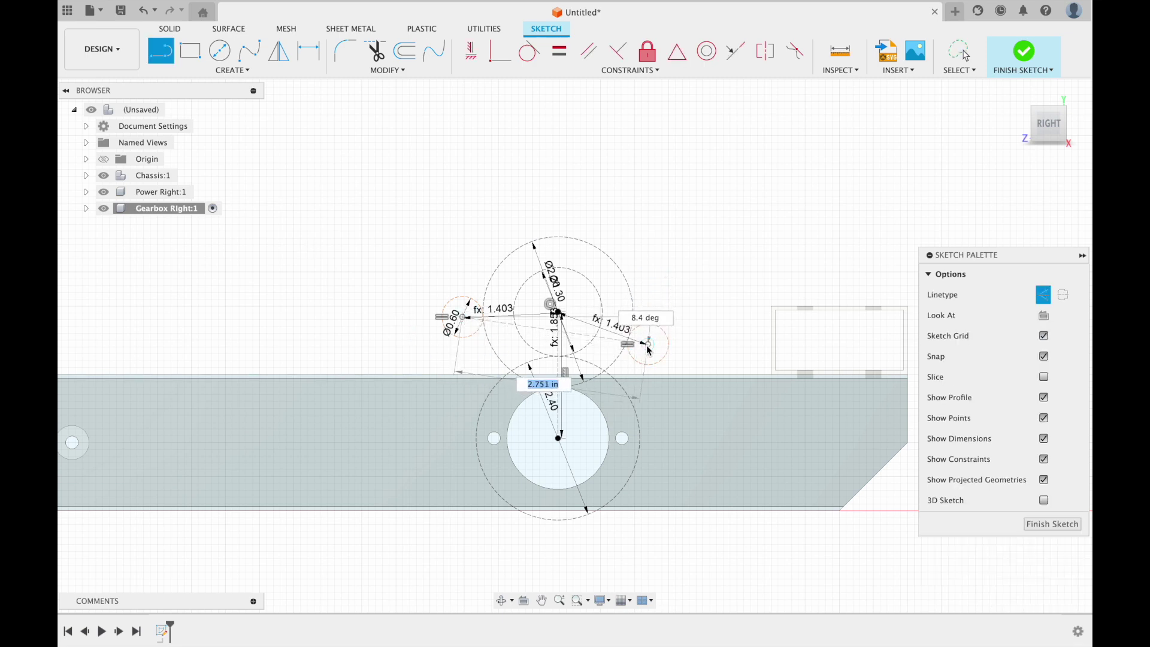
click(648, 343)
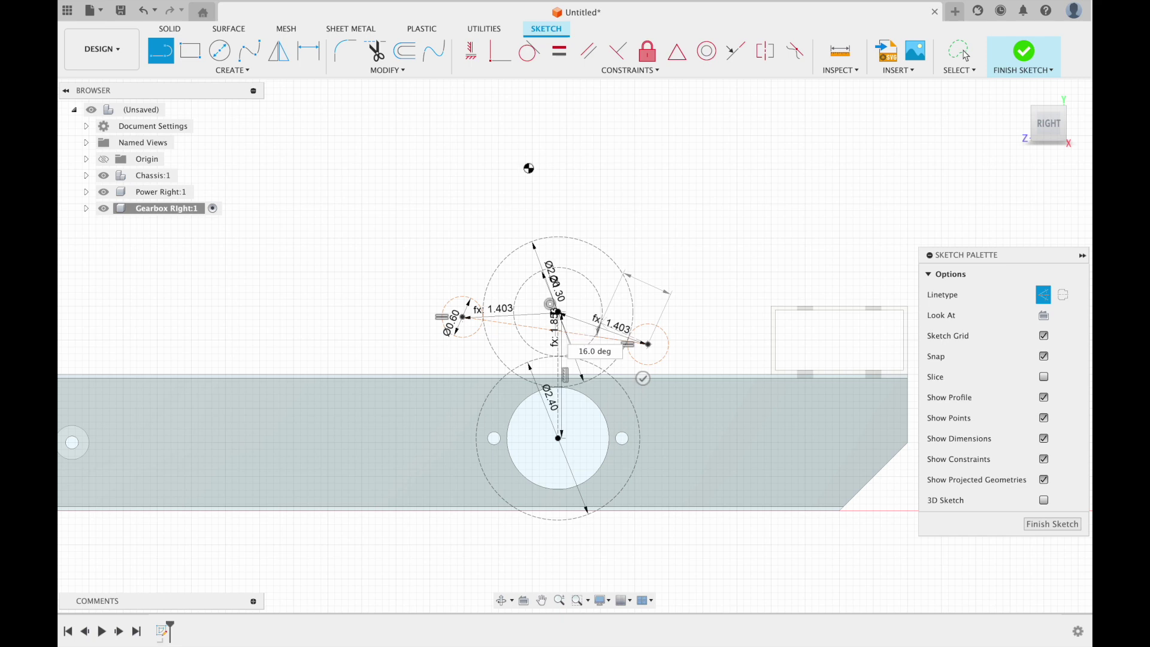
key(Escape)
click(545, 329)
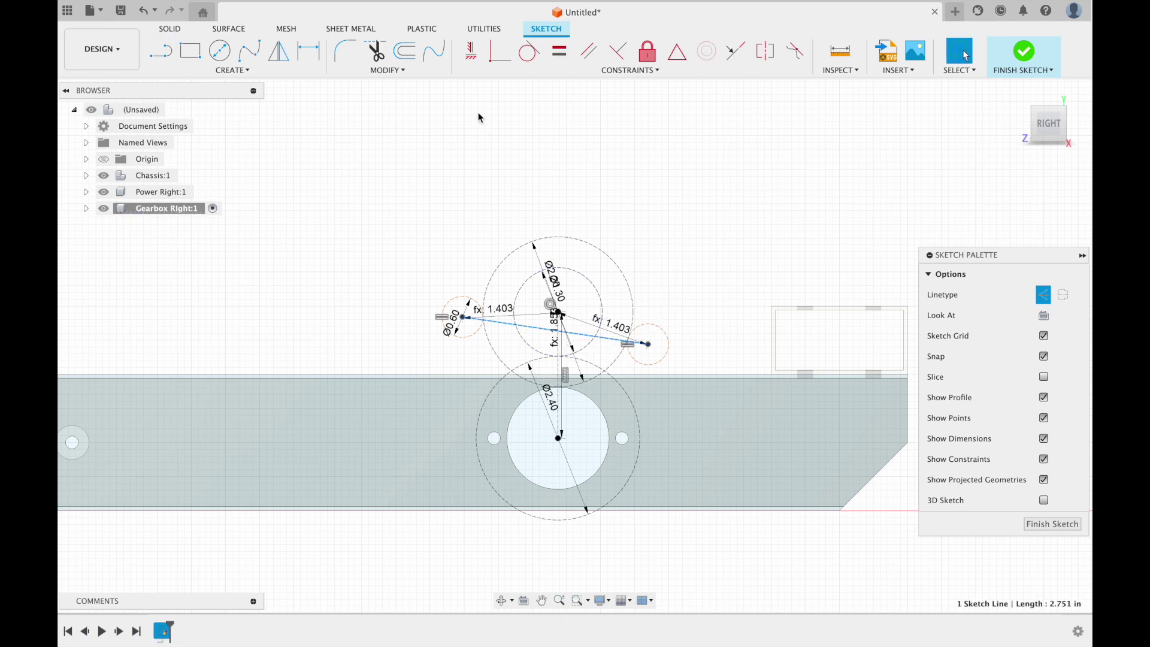
click(470, 60)
key(Escape)
Raise the linked 0.6 in circles above the 2.2 in circle's center and inspect the gear layout along the rail
drag(667, 345, 638, 250)
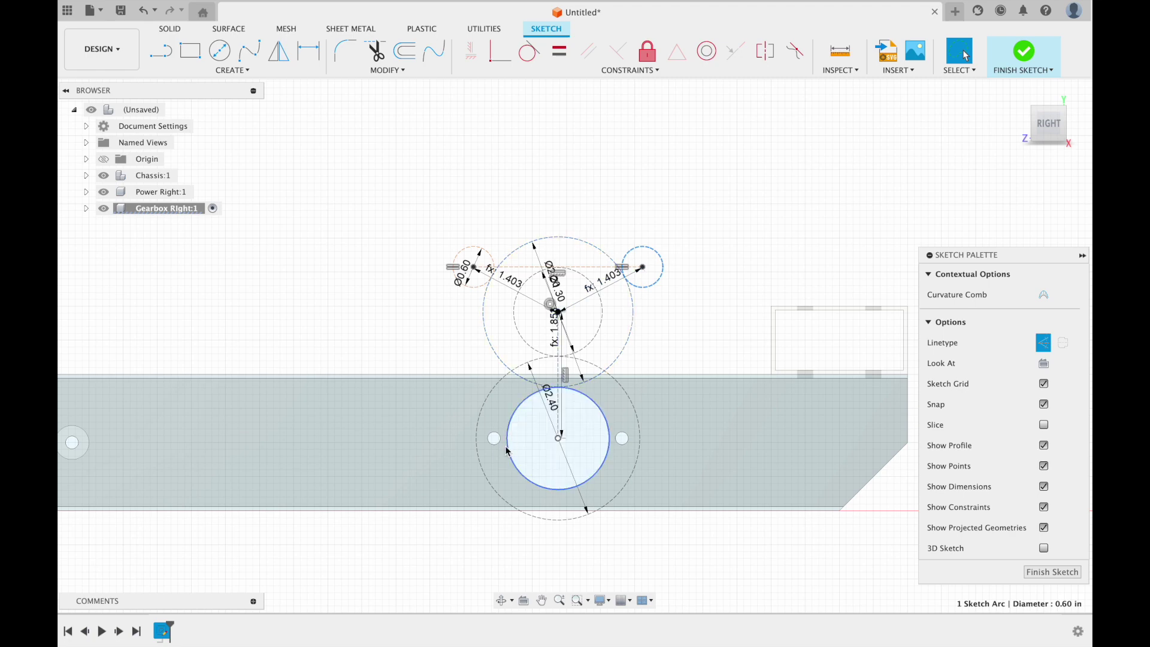
scroll(527, 413, down, 1)
middle_drag(538, 368, 796, 351)
scroll(633, 346, down, 3)
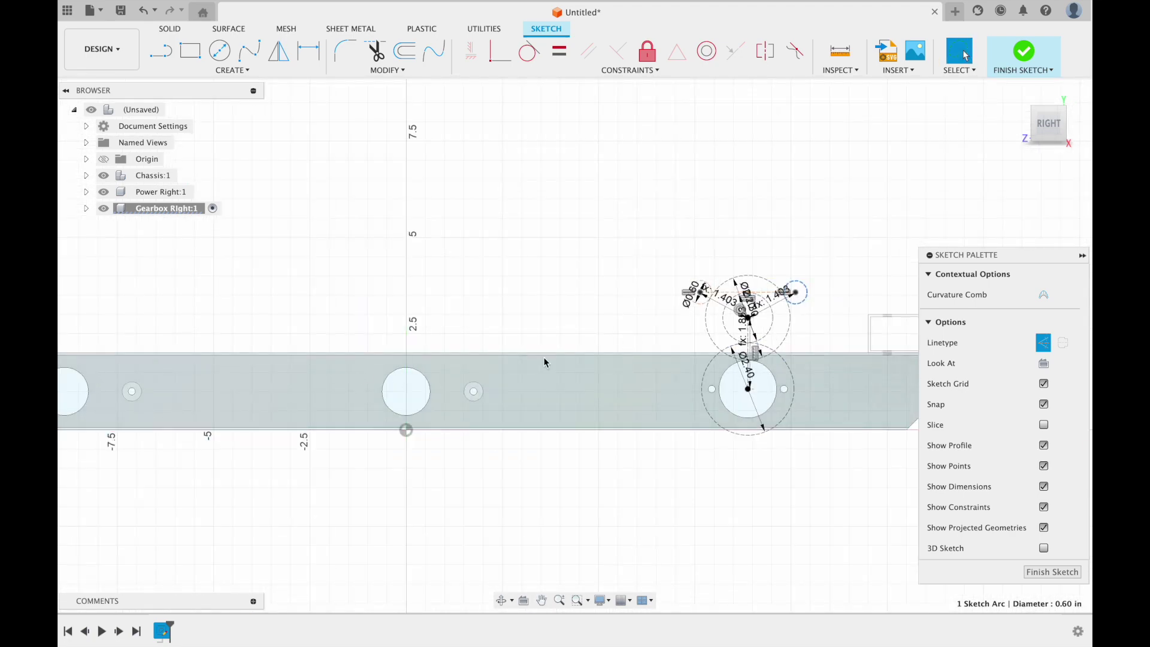
scroll(870, 410, up, 3)
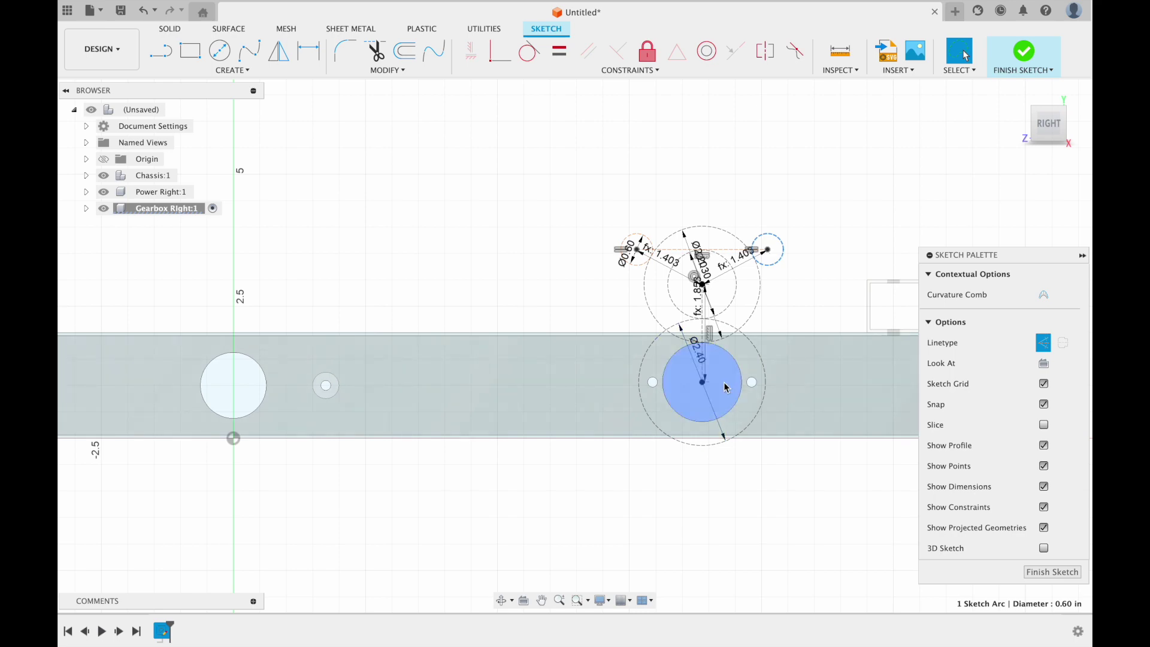
scroll(725, 387, up, 3)
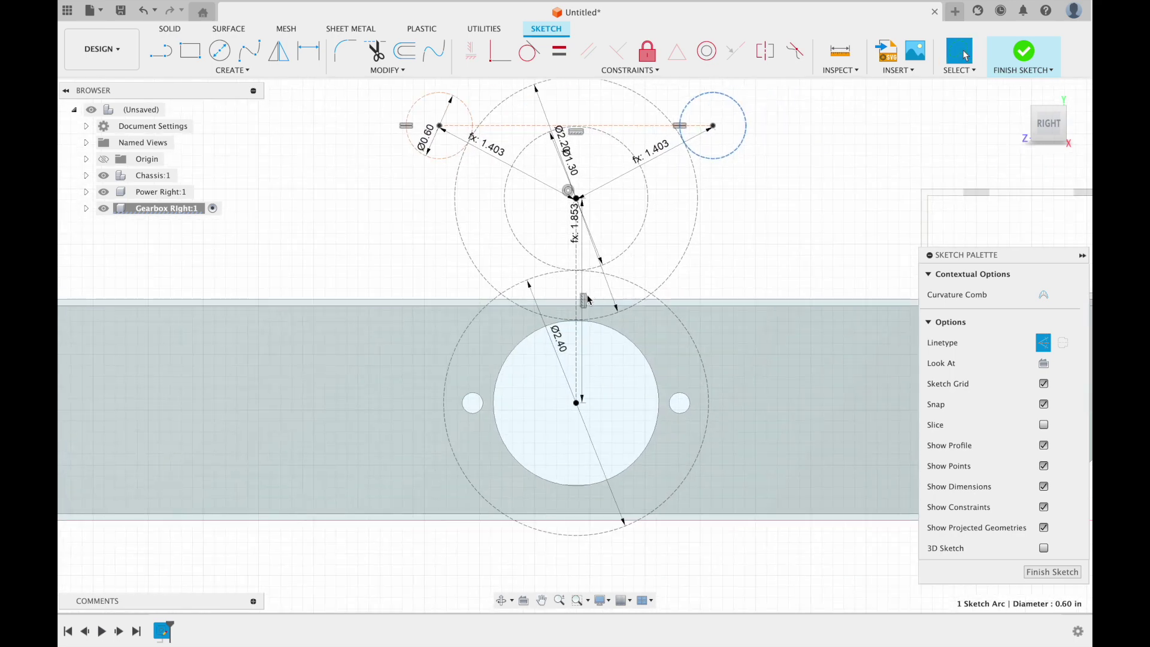
Open the #25 Sprockets product page in the WestCoast Products browser tab and find its CAD and drawings table
scroll(499, 223, down, 2)
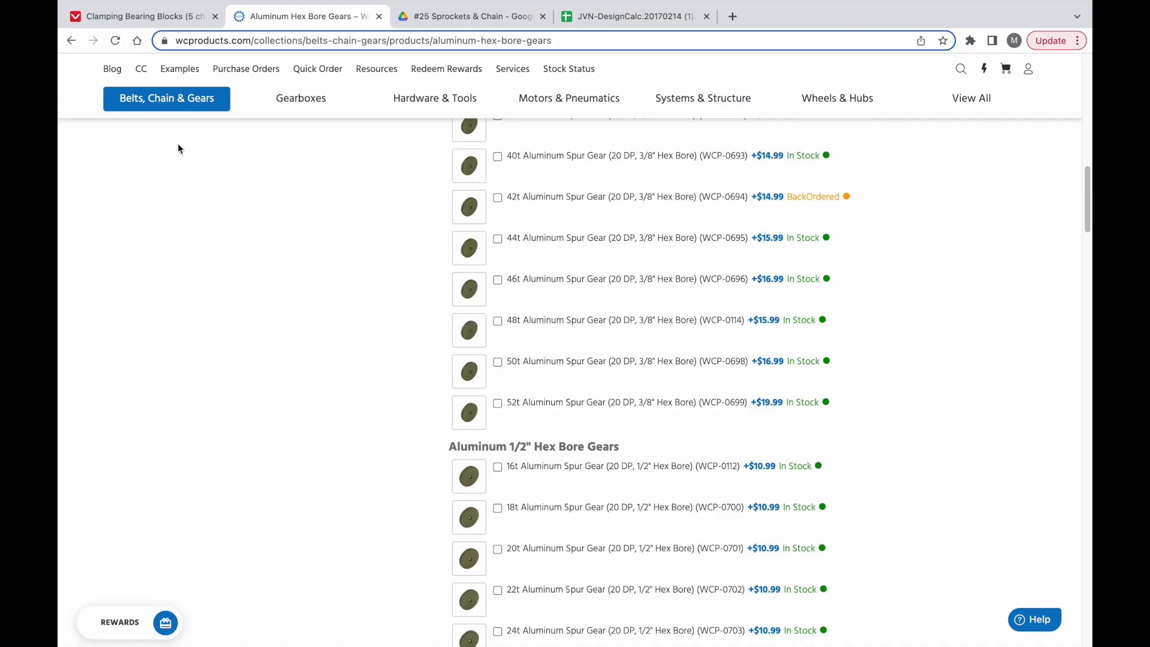
click(167, 97)
scroll(532, 416, down, 5)
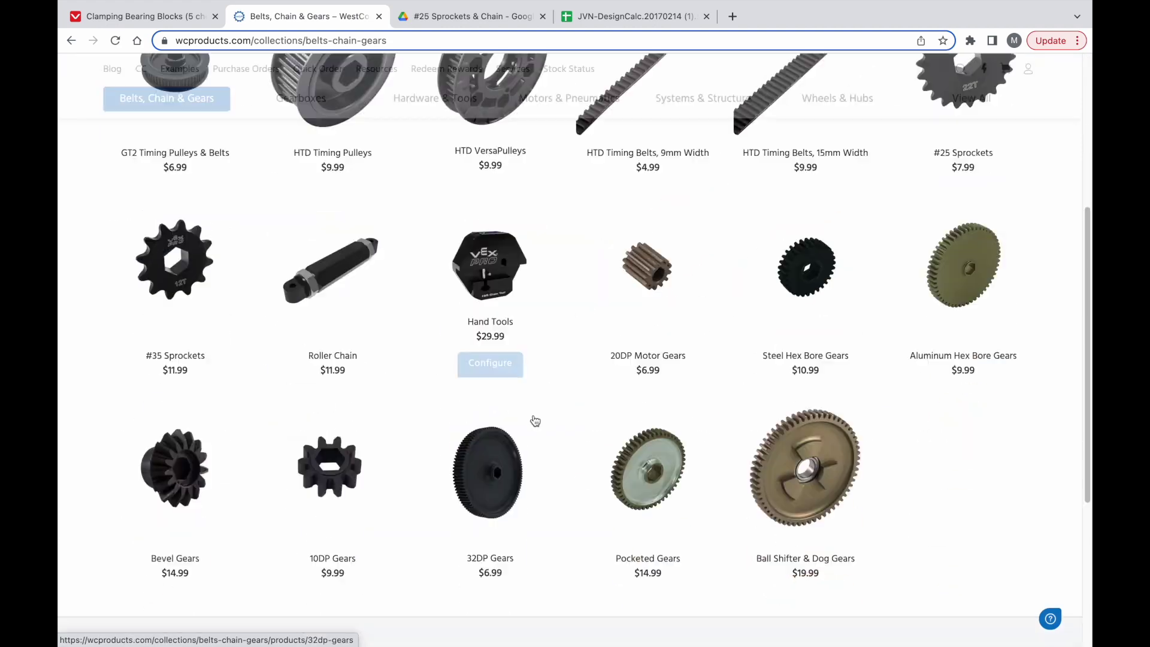
click(999, 170)
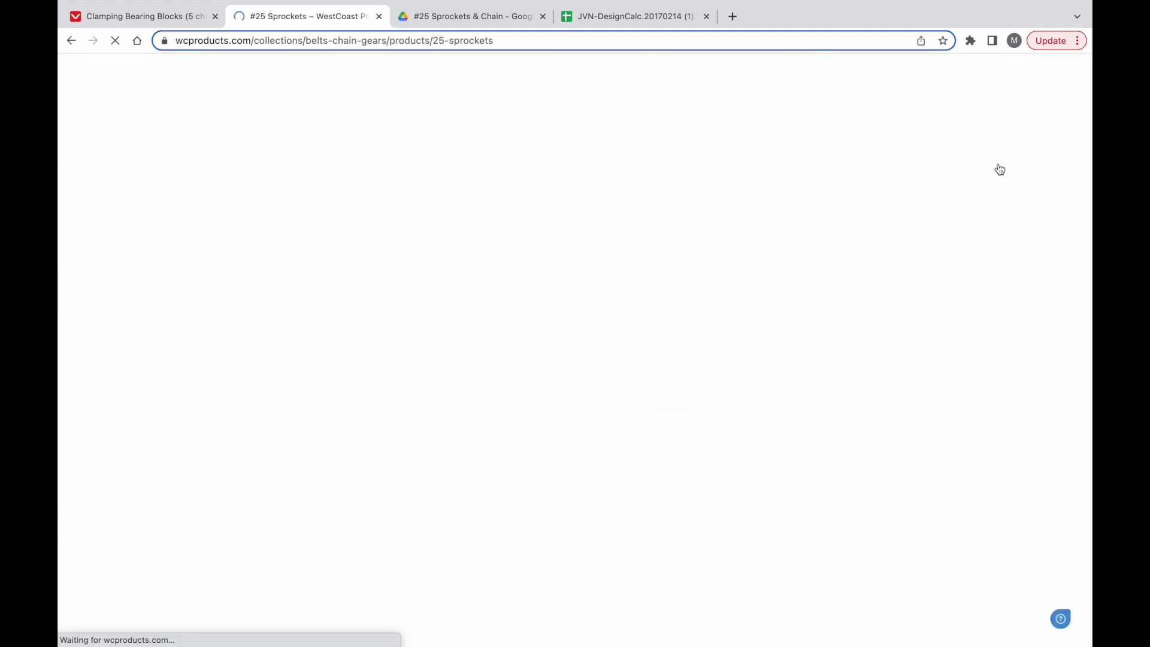
scroll(611, 423, down, 5)
scroll(594, 379, down, 4)
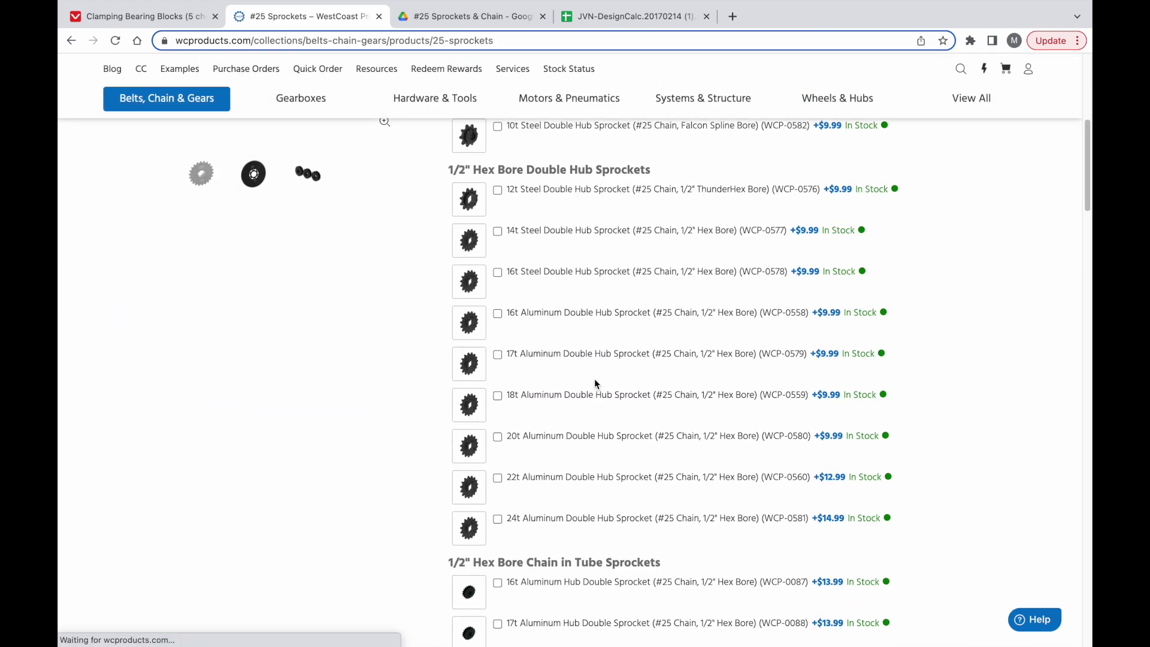
scroll(594, 381, down, 15)
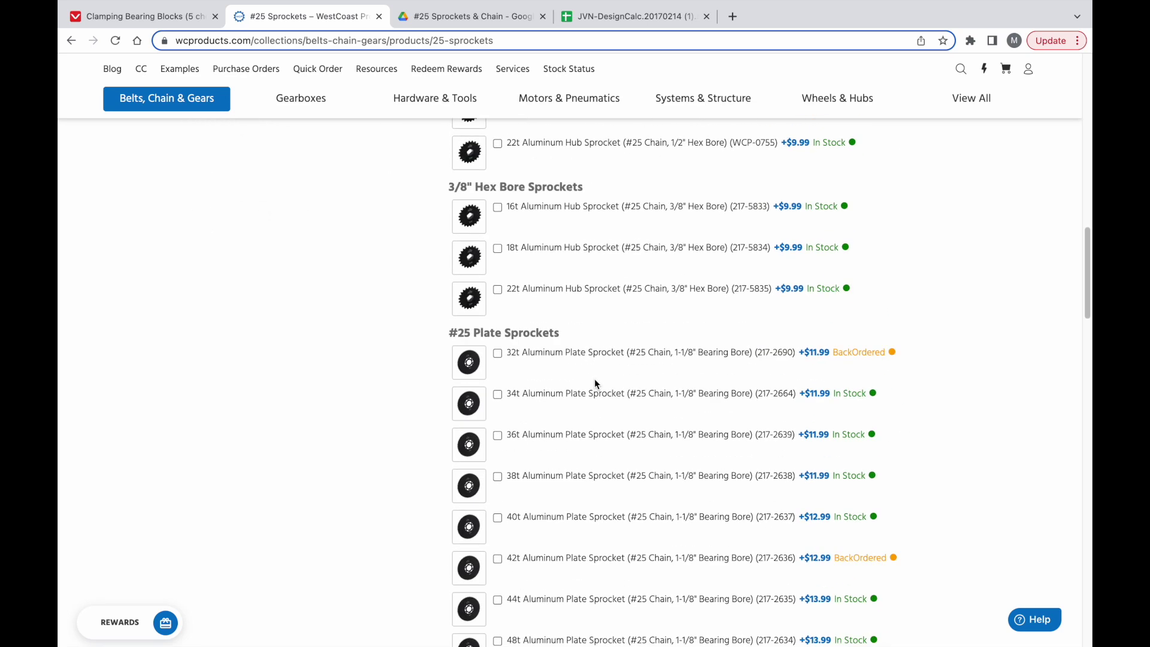
scroll(595, 383, down, 10)
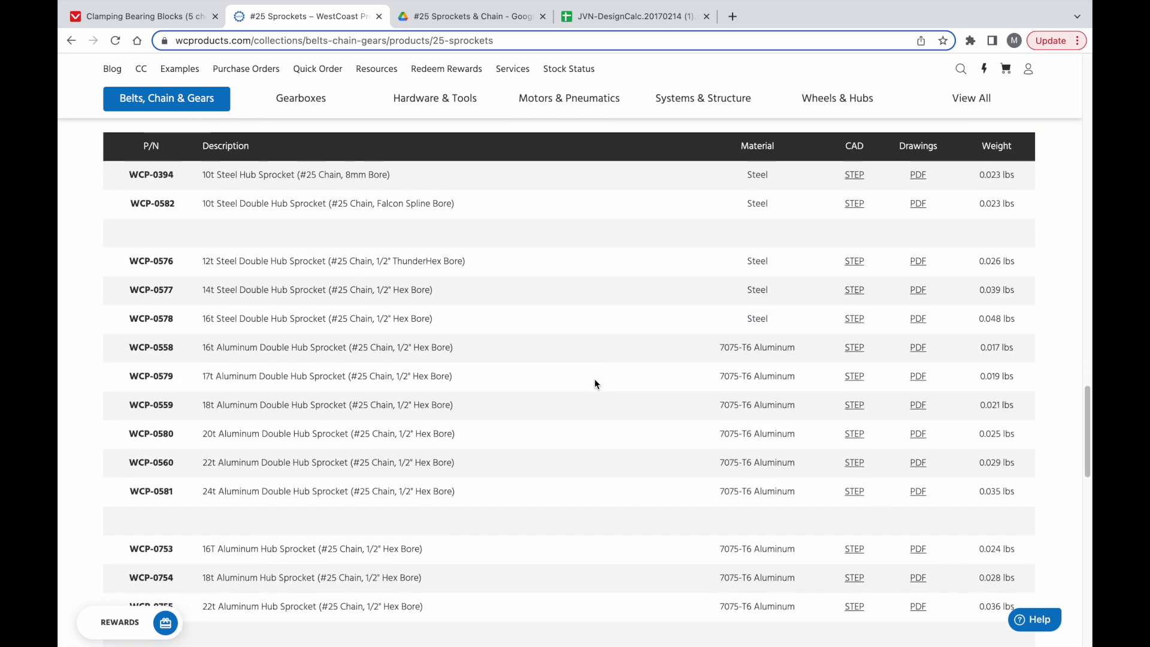
Open the PDF drawing of the 16t aluminum double hub sprocket (WCP-0558) and look up its pitch diameter
drag(201, 352, 273, 352)
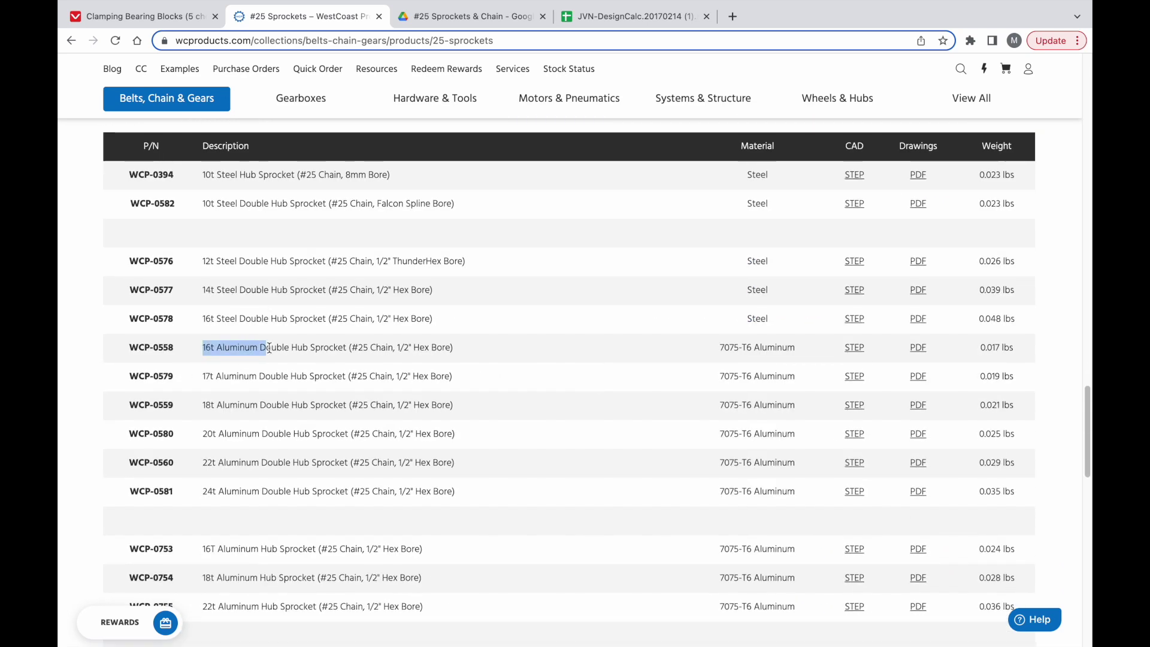
click(227, 351)
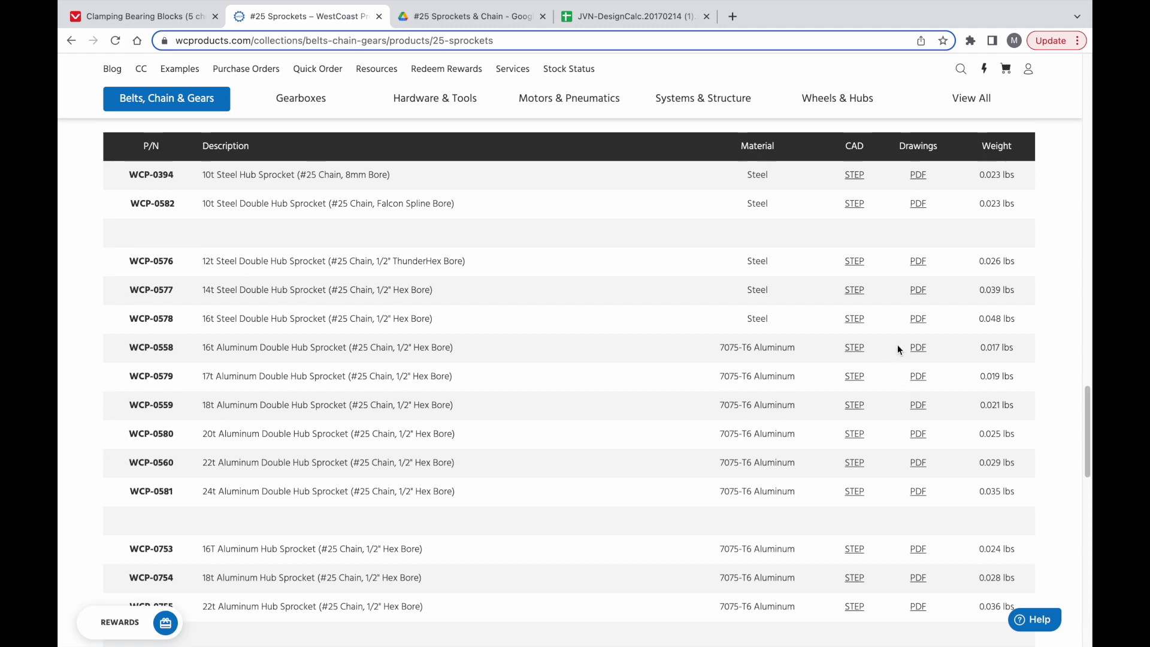
click(918, 347)
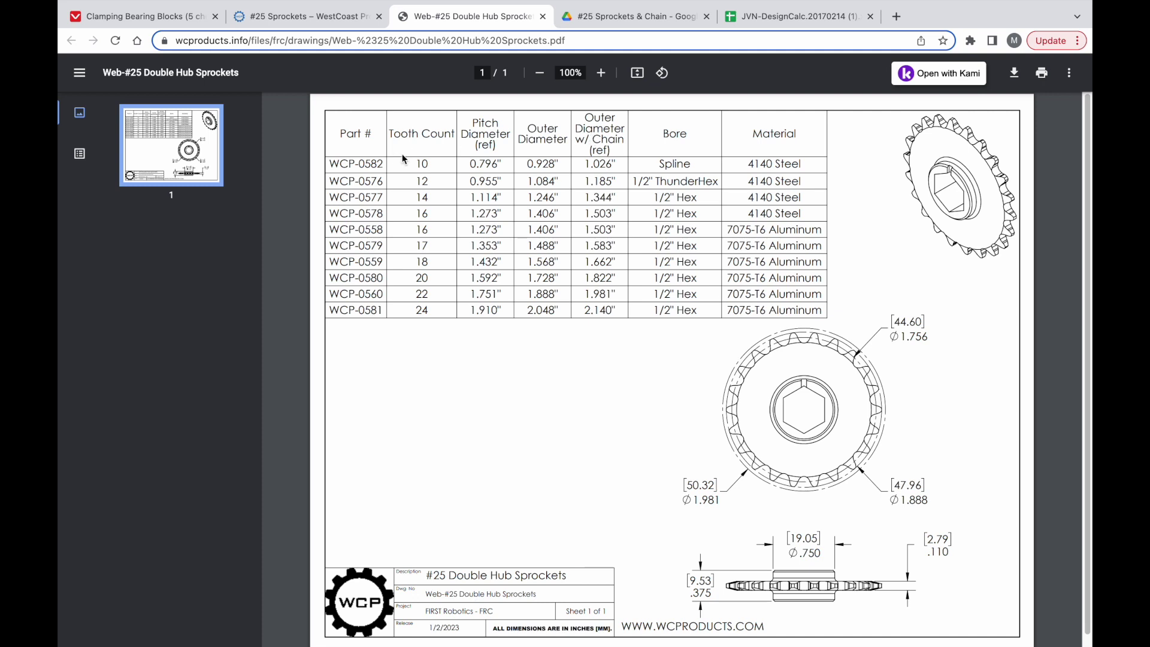
drag(796, 229, 422, 230)
click(476, 229)
click(316, 16)
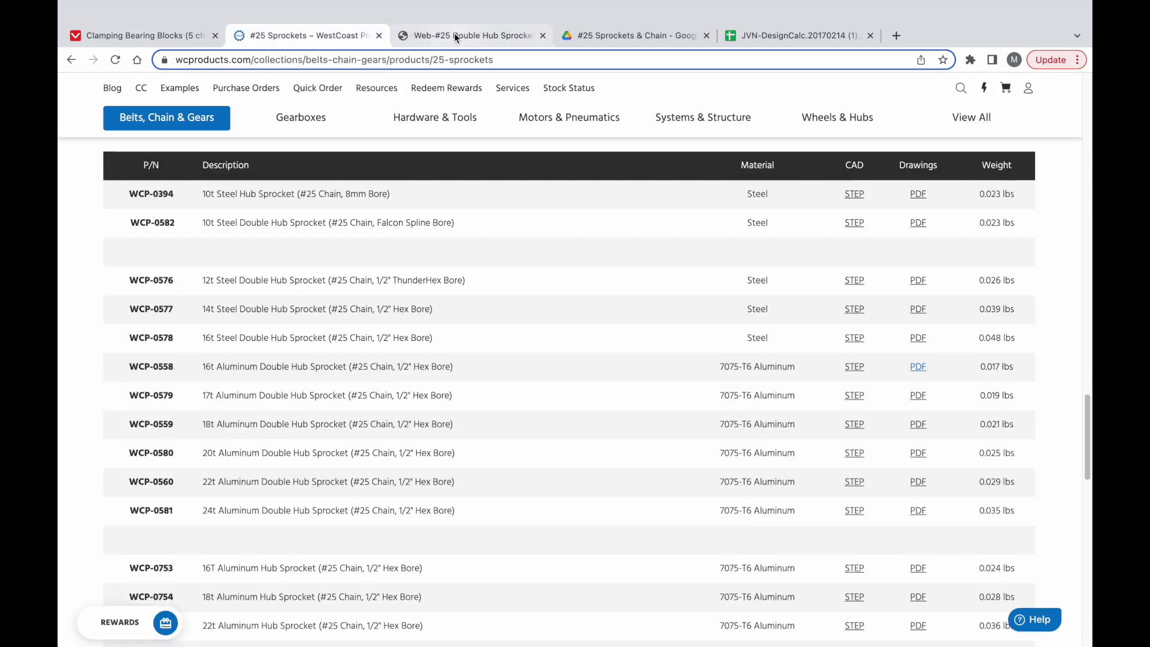
click(455, 35)
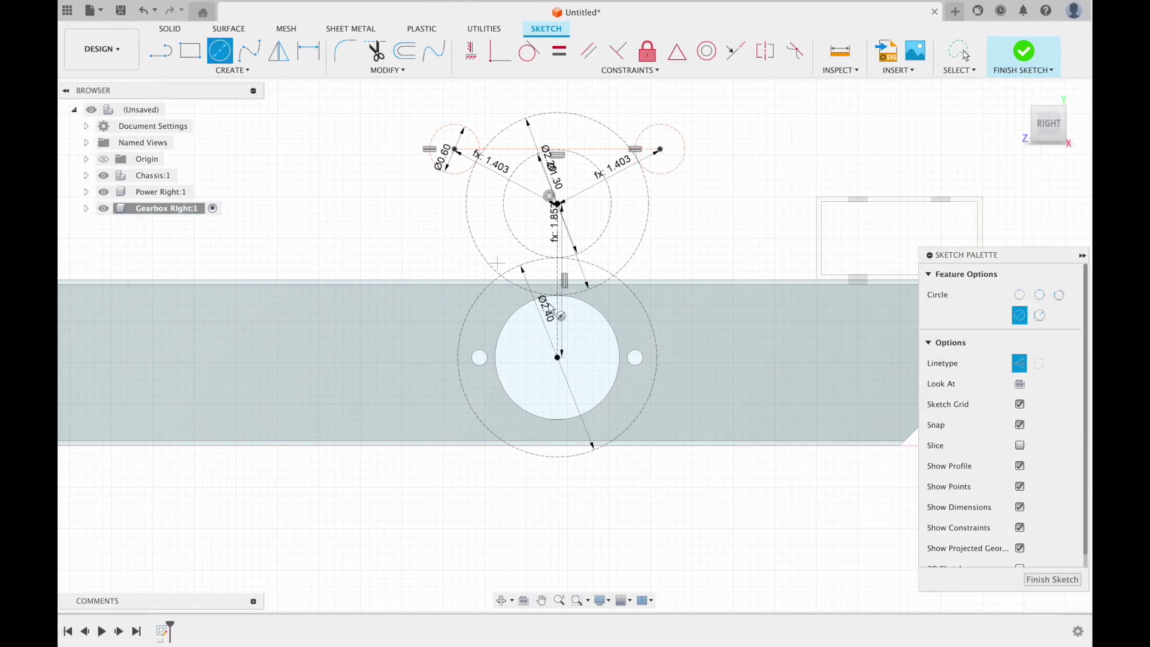
Back in the Fusion sketch, draw a 1.273 in construction circle centered on the rail's large hole for the sprocket's pitch diameter
click(557, 358)
text(1)
text(/27)
key(BackSpace)
key(BackSpace)
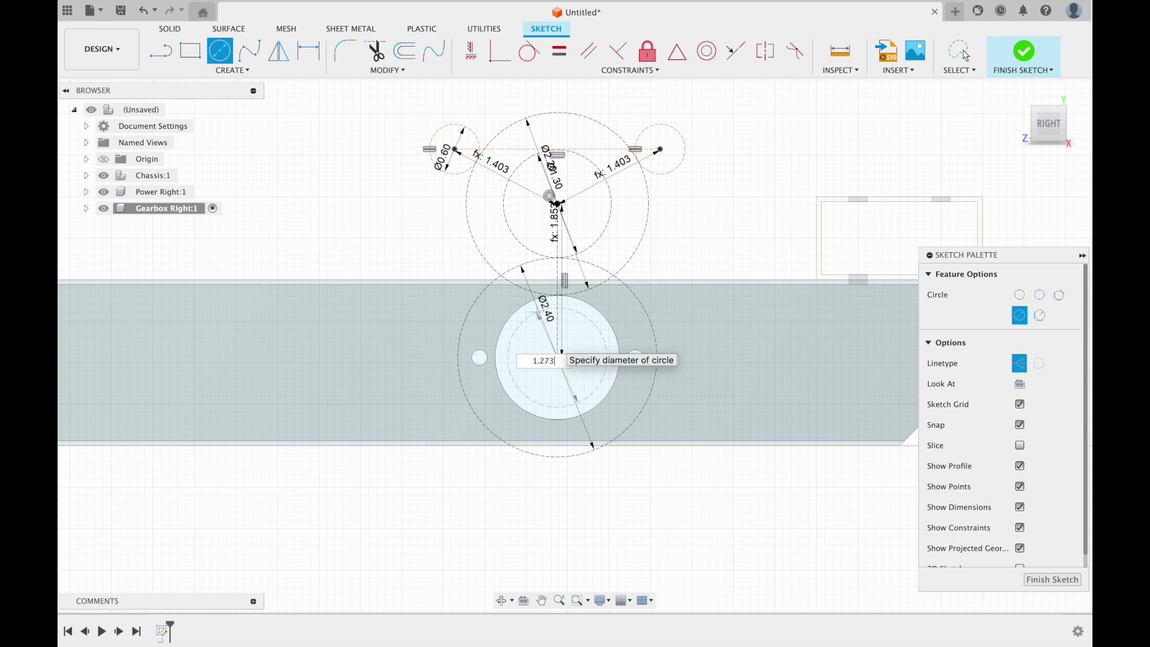
key(Return)
click(959, 53)
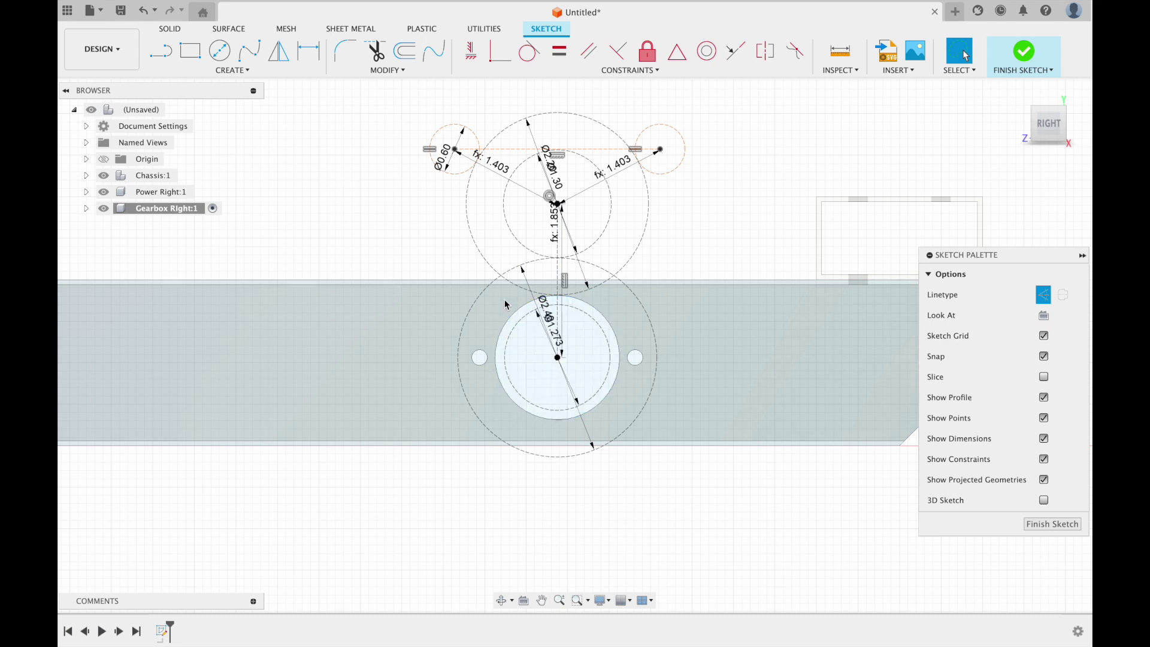
Lower the linked 0.6 in circles below the 2.2 in circle's center, just above the rail's upper edge
drag(452, 176, 415, 216)
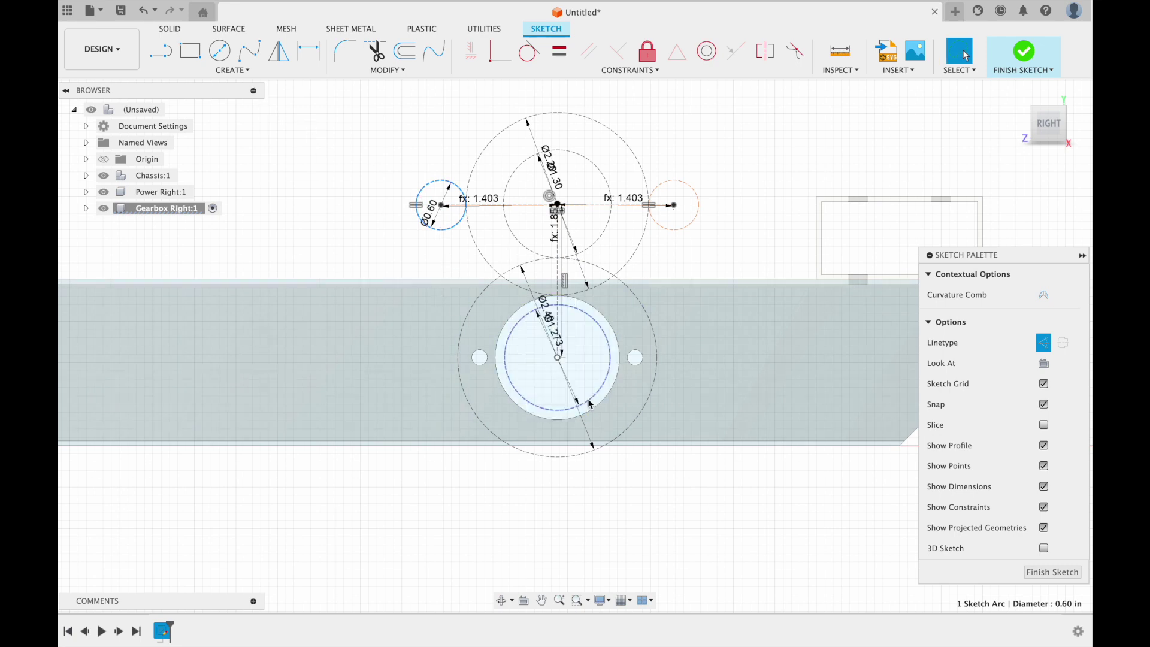
drag(470, 291, 476, 300)
mouse_move(442, 230)
mouse_down()
mouse_move(488, 330)
mouse_move(438, 267)
mouse_move(446, 272)
mouse_up()
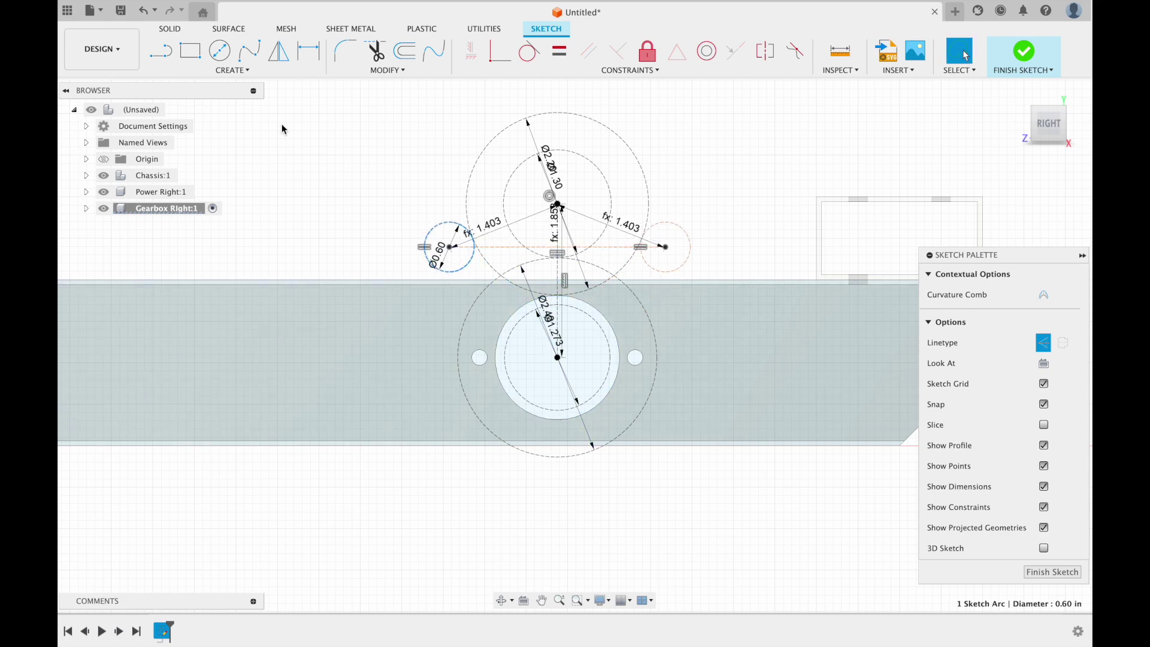
Draw a 1.503 in construction circle at the large hole's center, using the WCP-0558 outer diameter with chain from the sprocket drawing
click(220, 51)
click(558, 358)
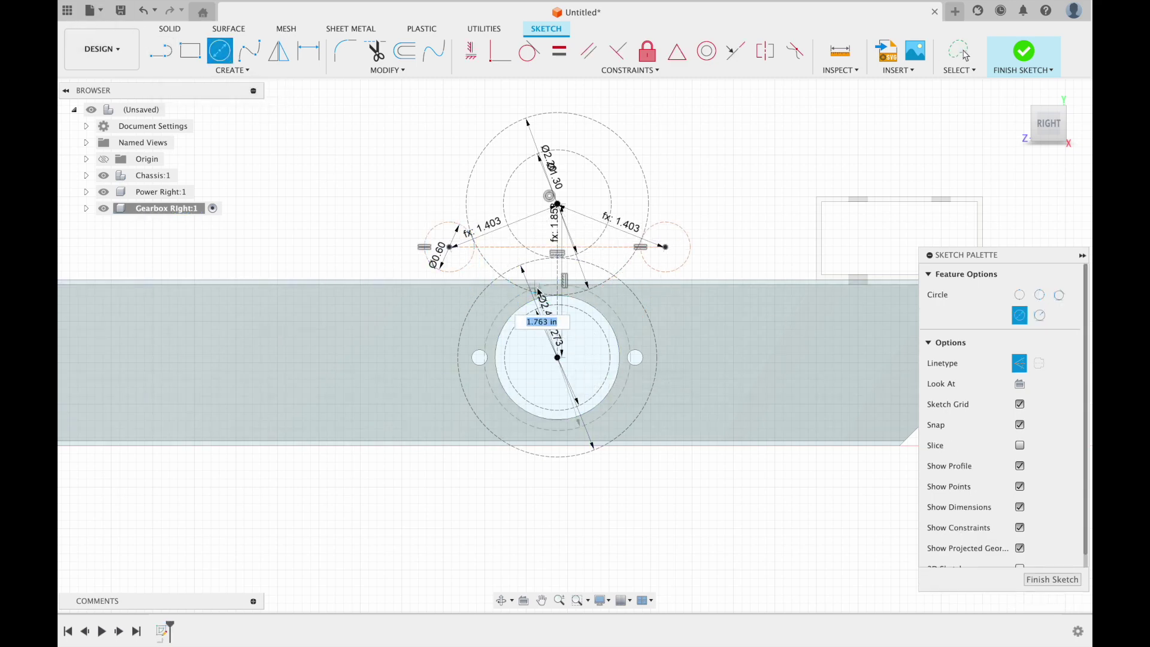
key(super+Tab)
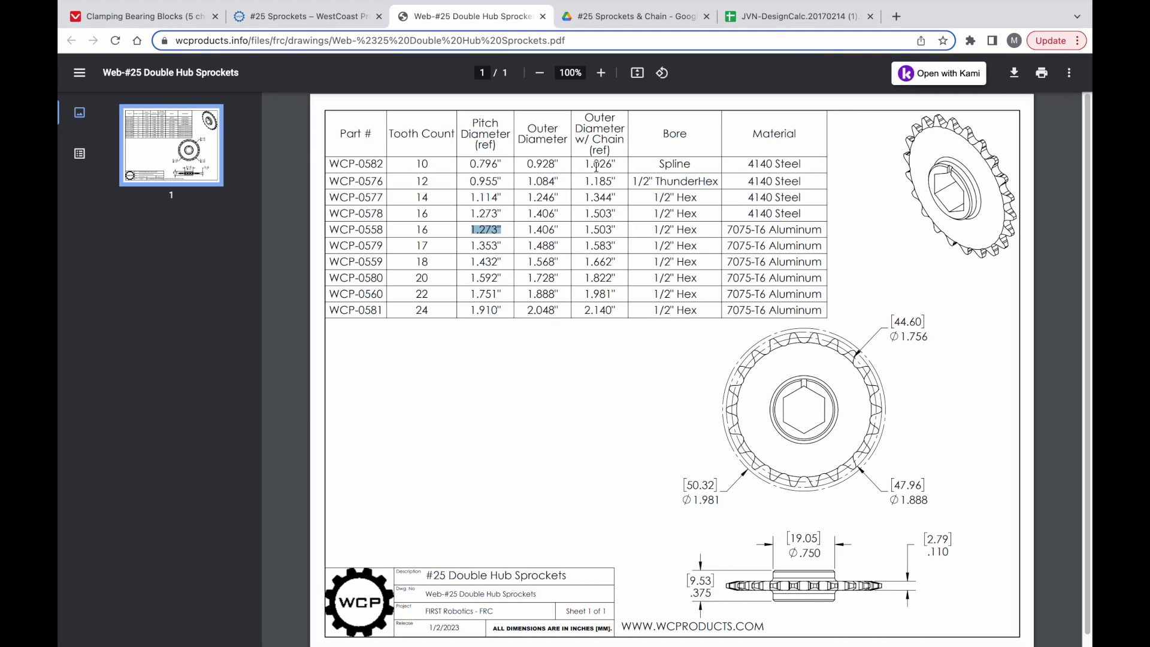
drag(586, 229, 601, 229)
key(super+Tab)
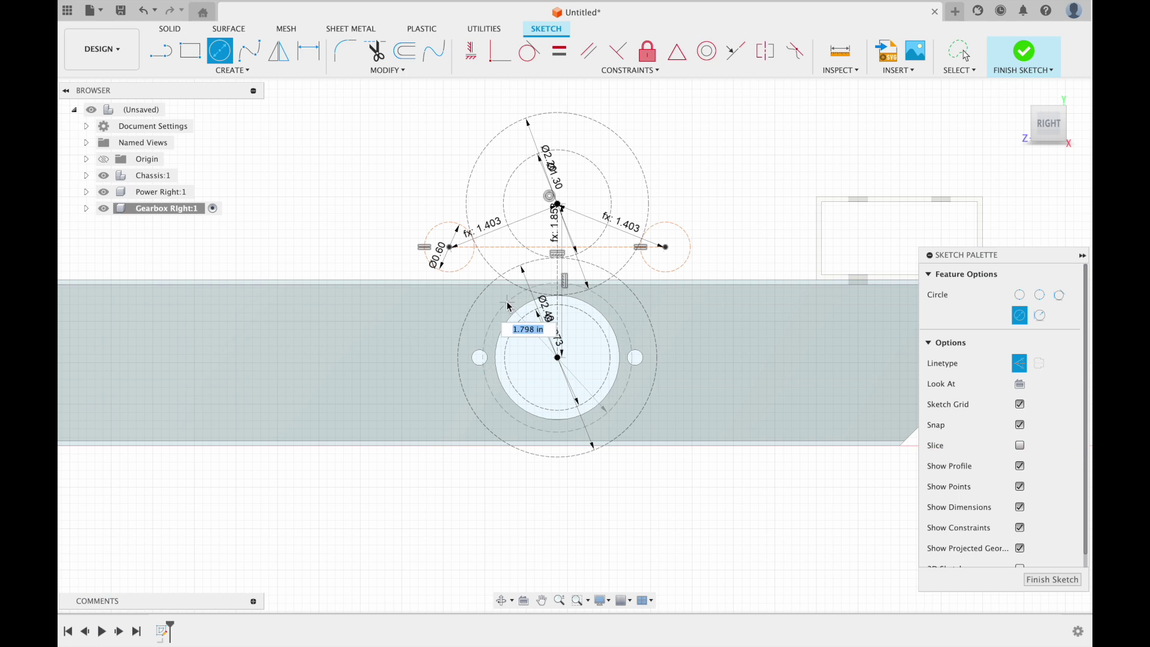
text(1.503)
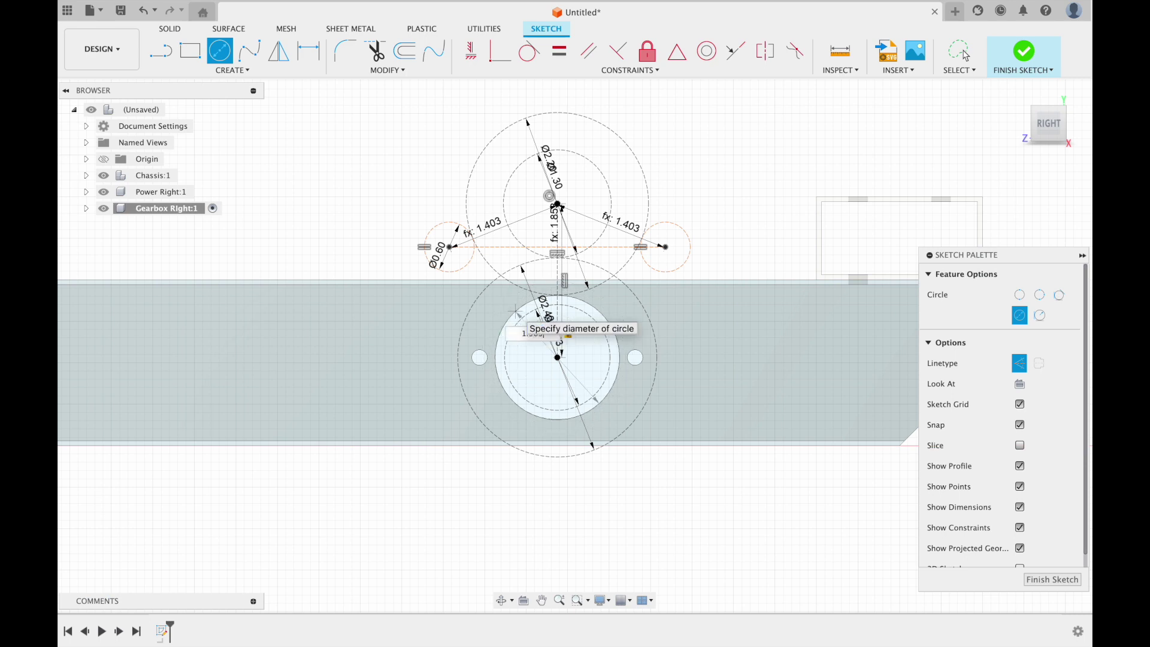
key(Return)
key(Escape)
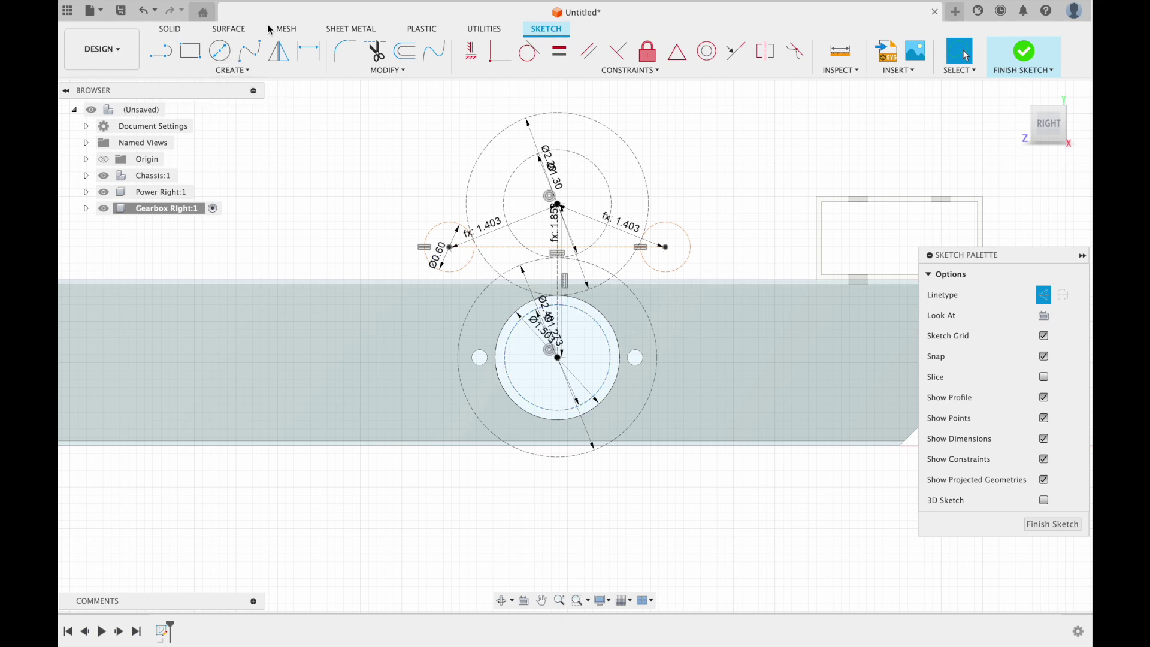
click(205, 53)
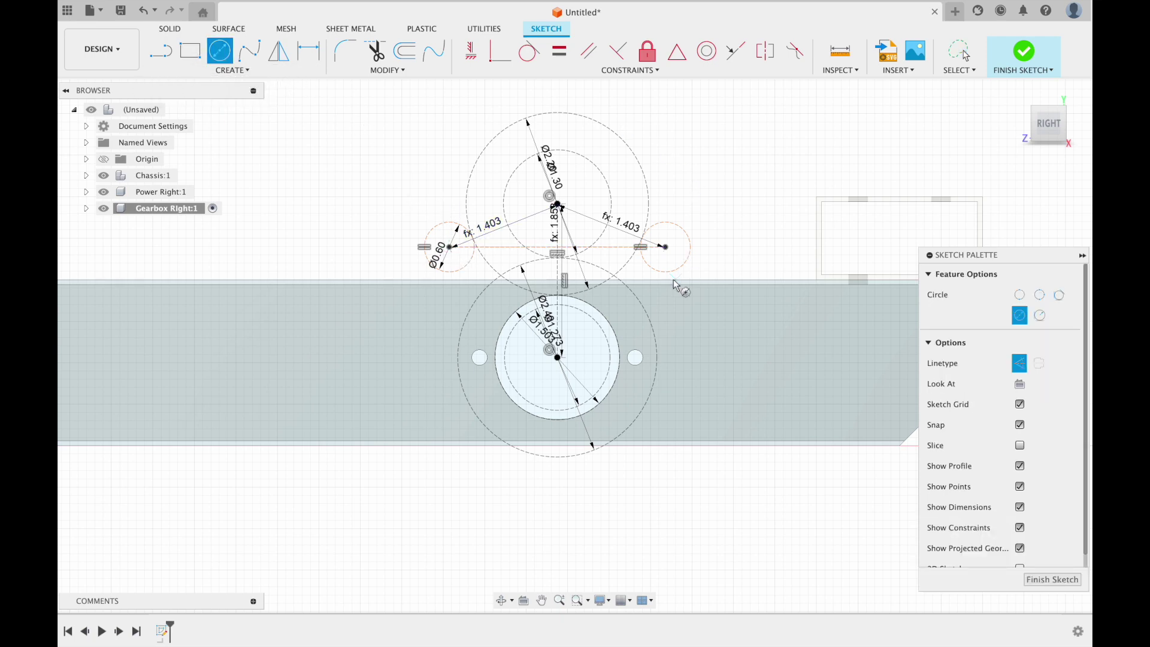
key(Escape)
click(466, 264)
click(678, 268)
Switch to the browser, search the WestCoast Products site for "falcon" and open the Falcon 500 product page
key(ctrl+Right)
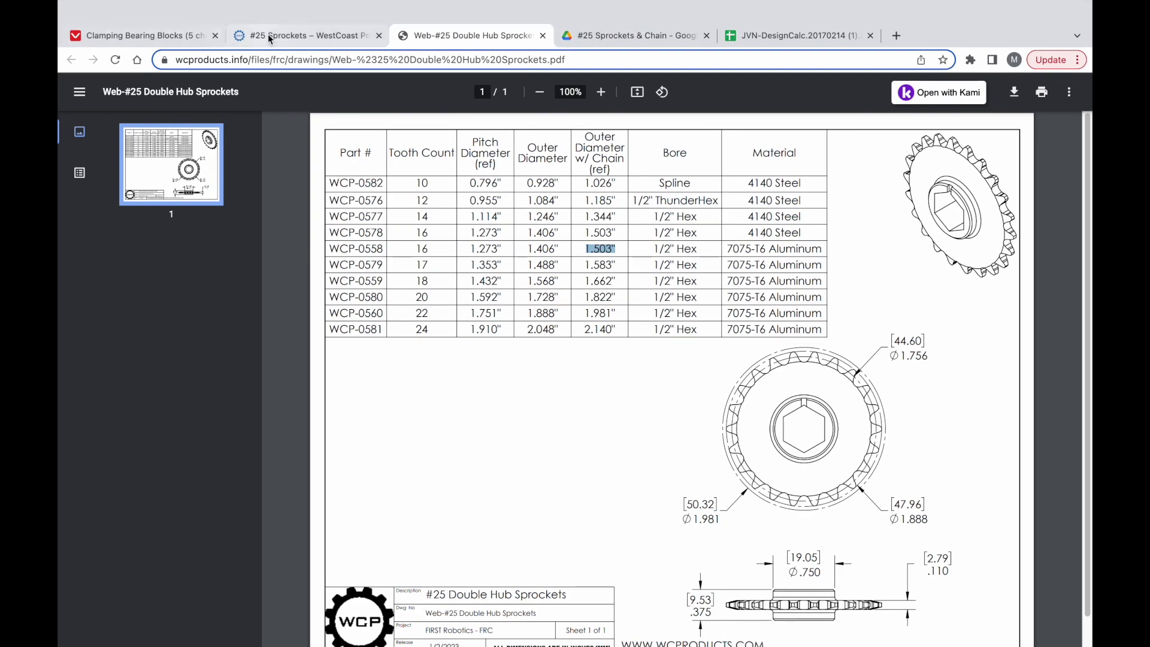
click(254, 38)
scroll(351, 148, up, 15)
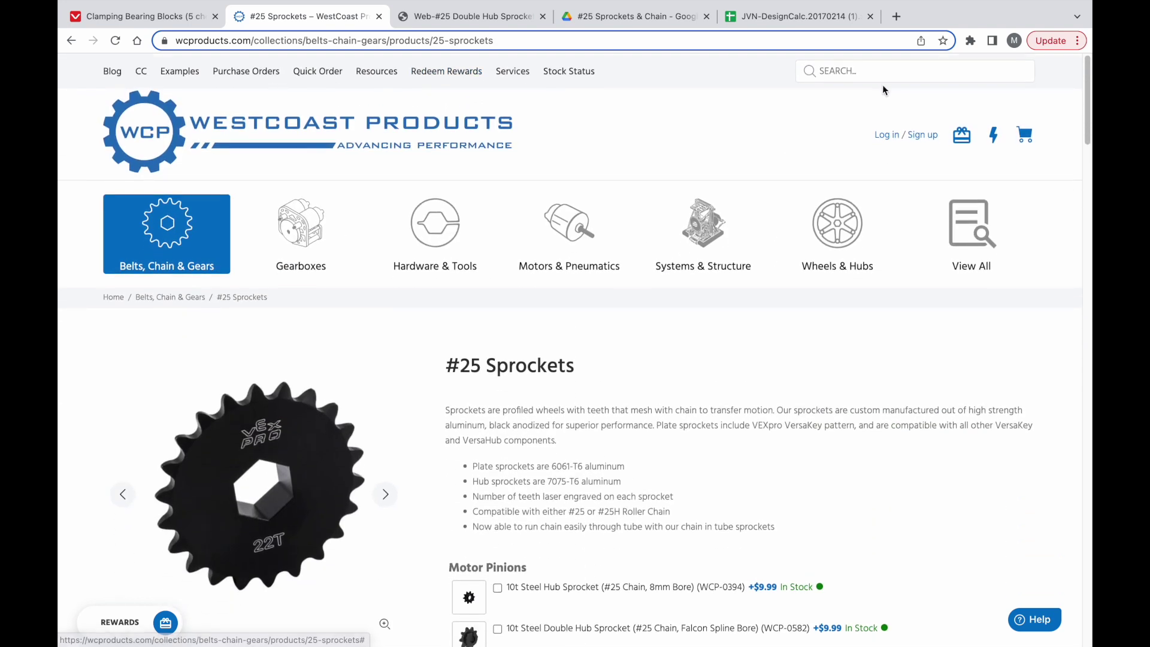
text(flacon)
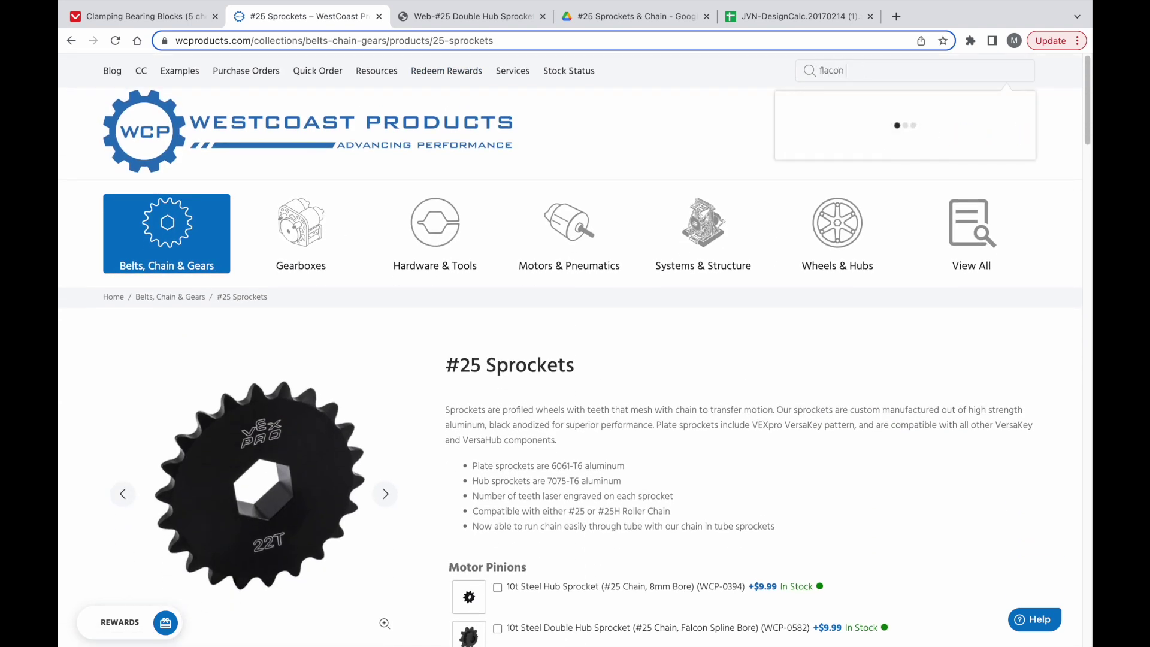
key(BackSpace)
key(BackSpace)
key(BackSpace)
key(BackSpace)
key(BackSpace)
text(alcon)
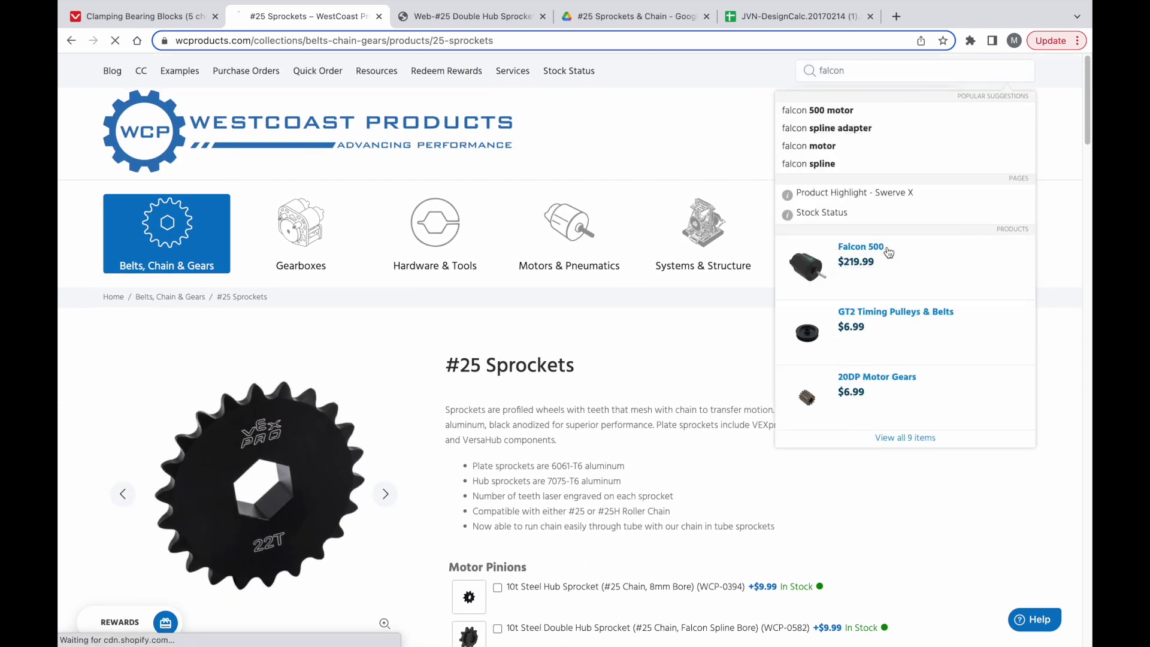
click(889, 252)
Open the Falcon 500 Motor's PDF drawing from the product's CAD and drawings table
scroll(665, 400, down, 10)
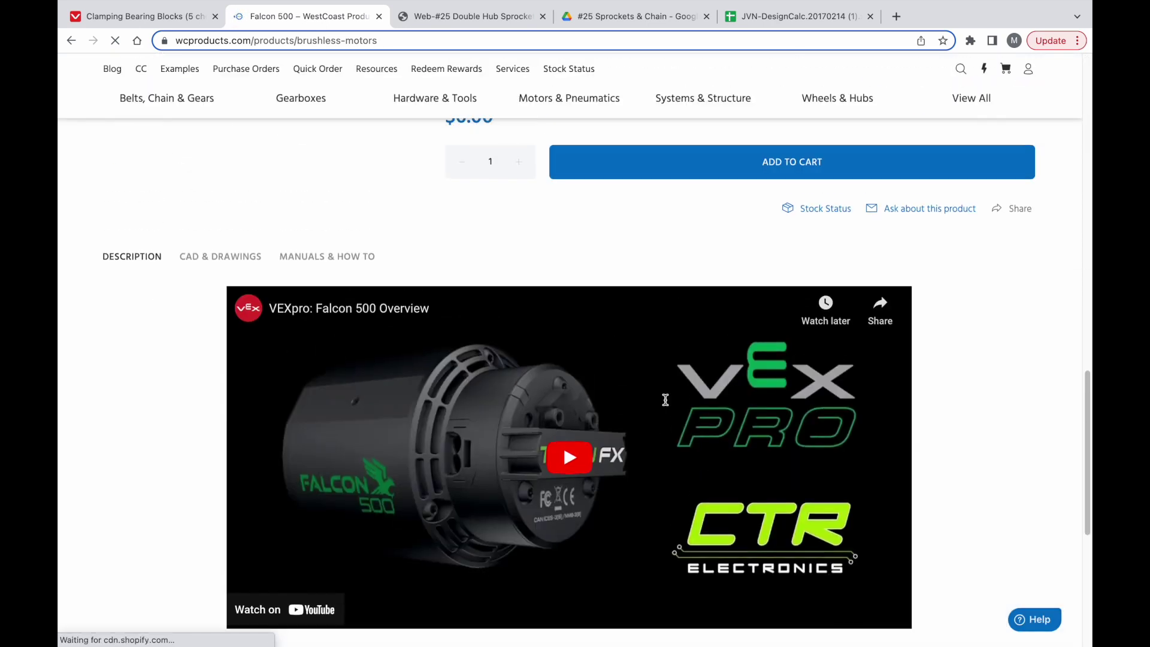
click(230, 252)
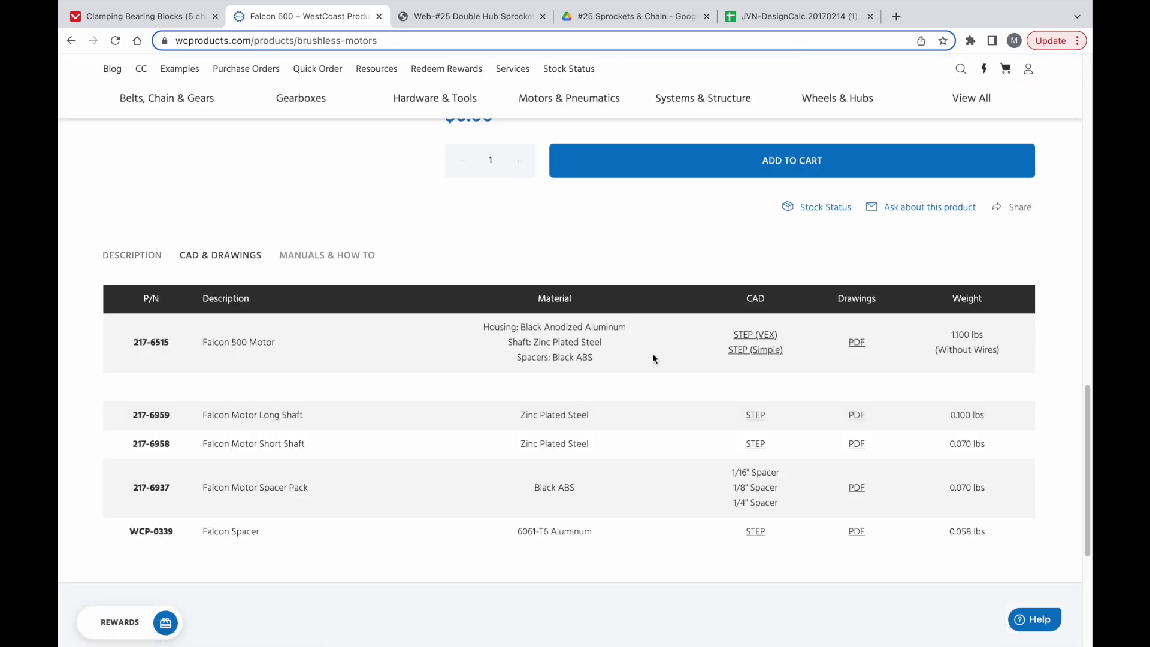
click(858, 342)
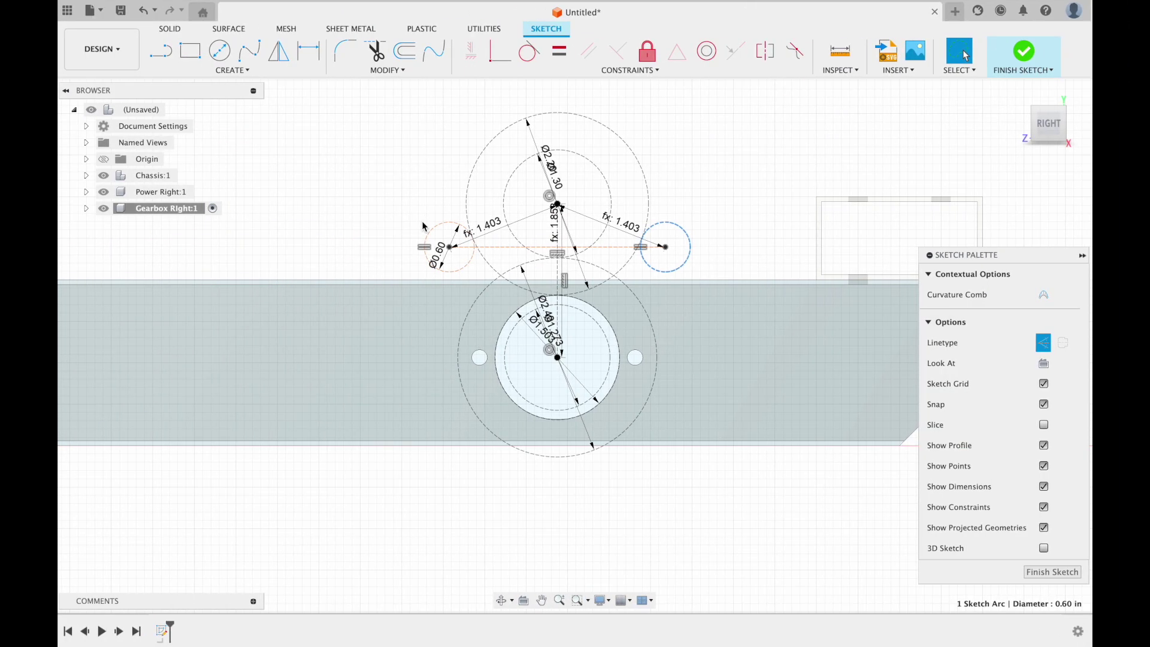
In the Fusion sketch, draw a 2.4 in construction circle for the motor body, centered on the left 0.6 in circle
key(c)
click(449, 247)
text(2.4)
key(Return)
key(Escape)
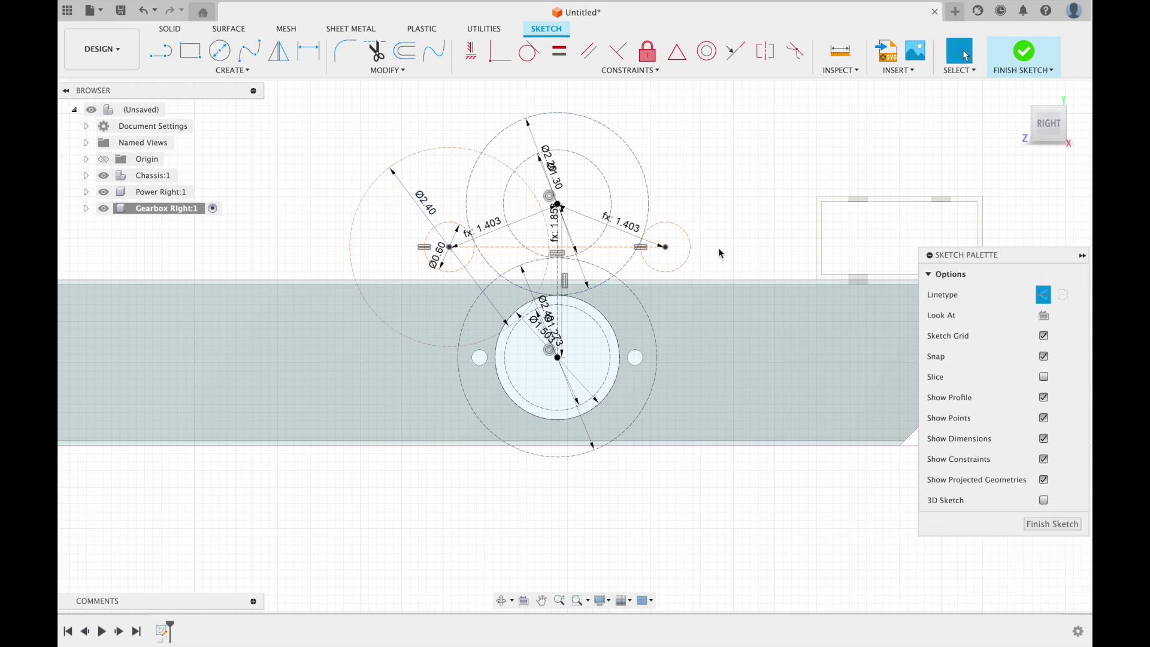
Draw a second motor circle about 2.42 in across on the right 0.6 in circle's center and constrain it equal to the 2.4 in motor circle
key(c)
click(664, 247)
click(674, 145)
key(Escape)
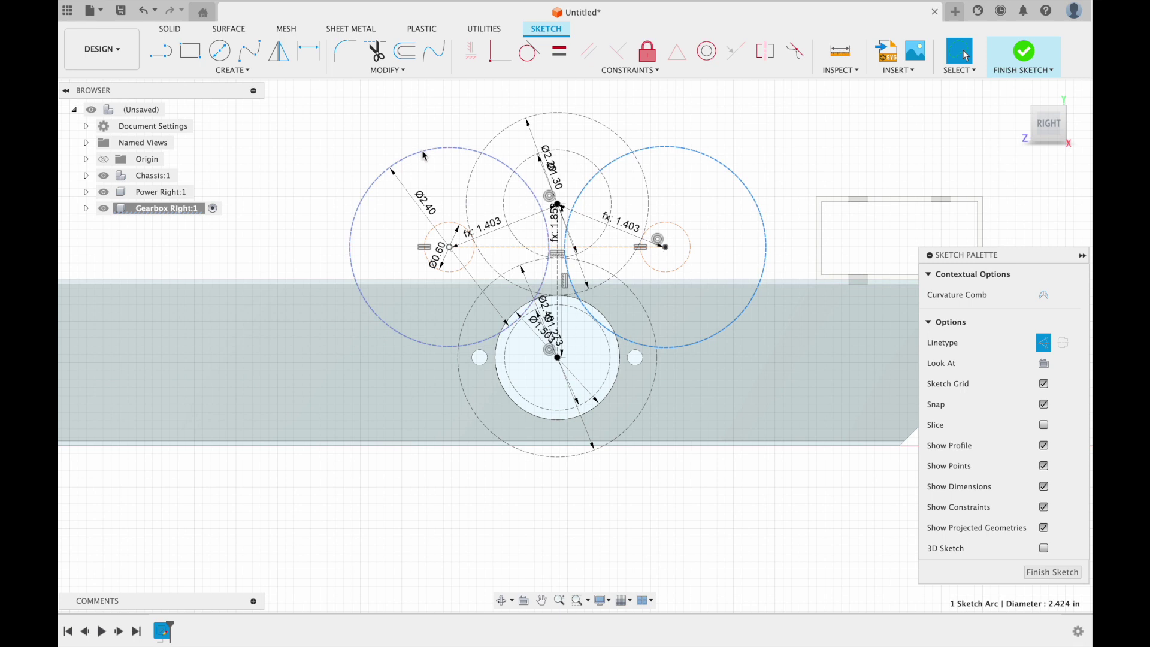
click(559, 51)
click(961, 53)
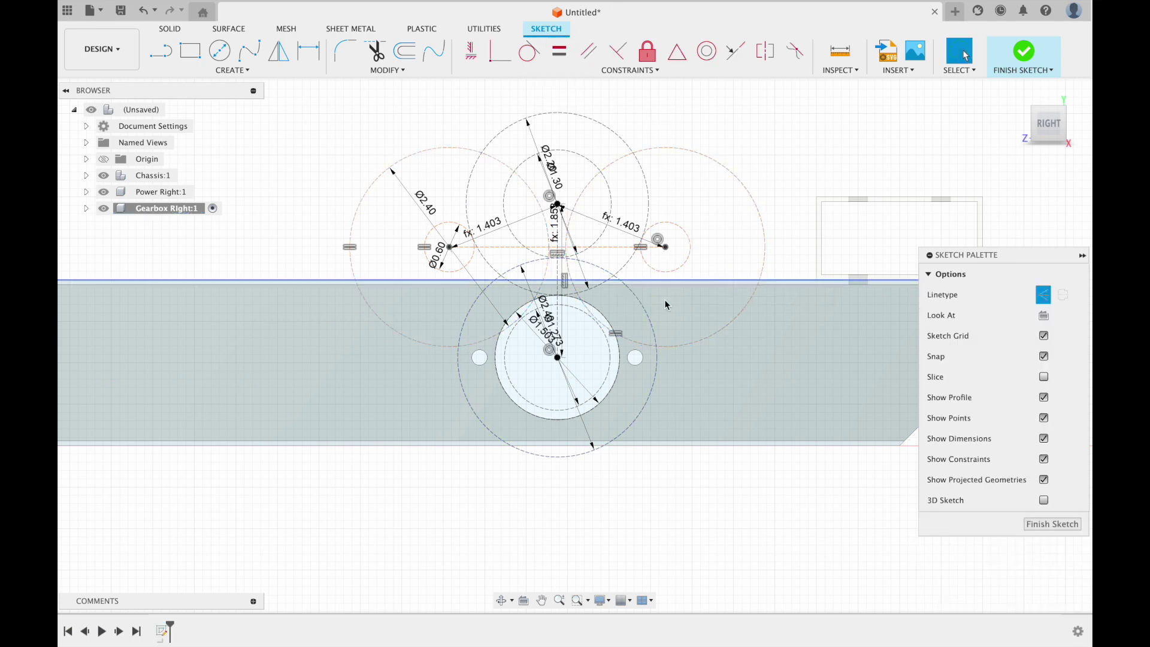
Raise the linked motor circles clear of the 1.503 in sprocket circle, with their centers just below the 2.2 in circle's center
mouse_move(702, 340)
mouse_down()
mouse_move(699, 360)
mouse_move(736, 297)
mouse_move(650, 330)
mouse_up()
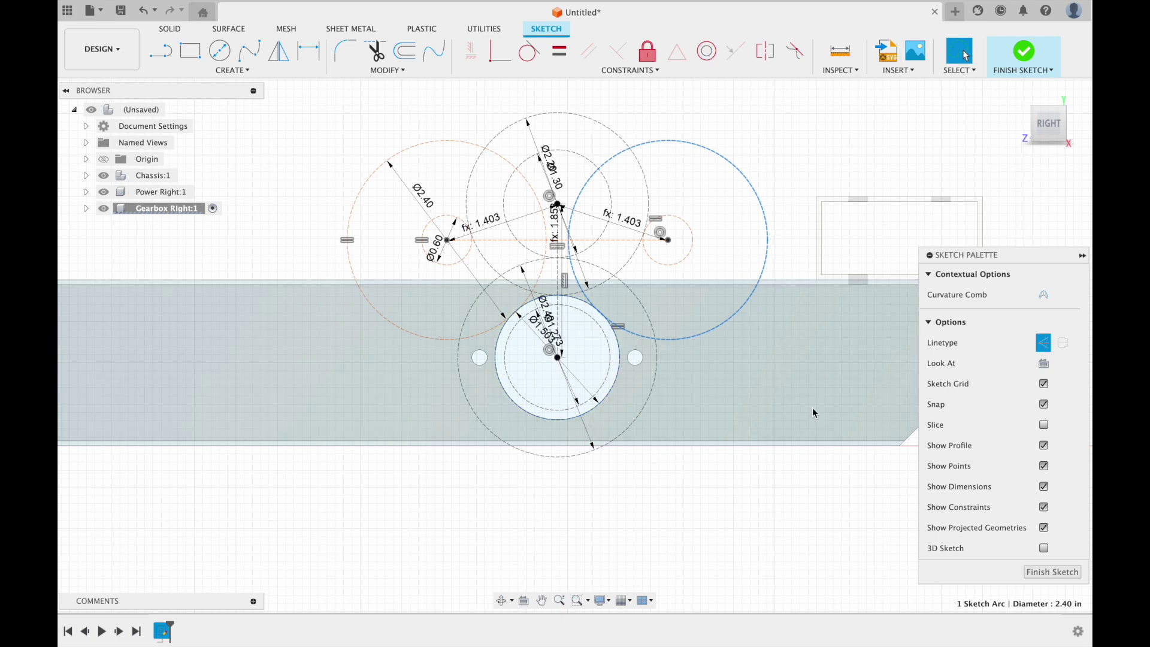
drag(730, 319, 621, 330)
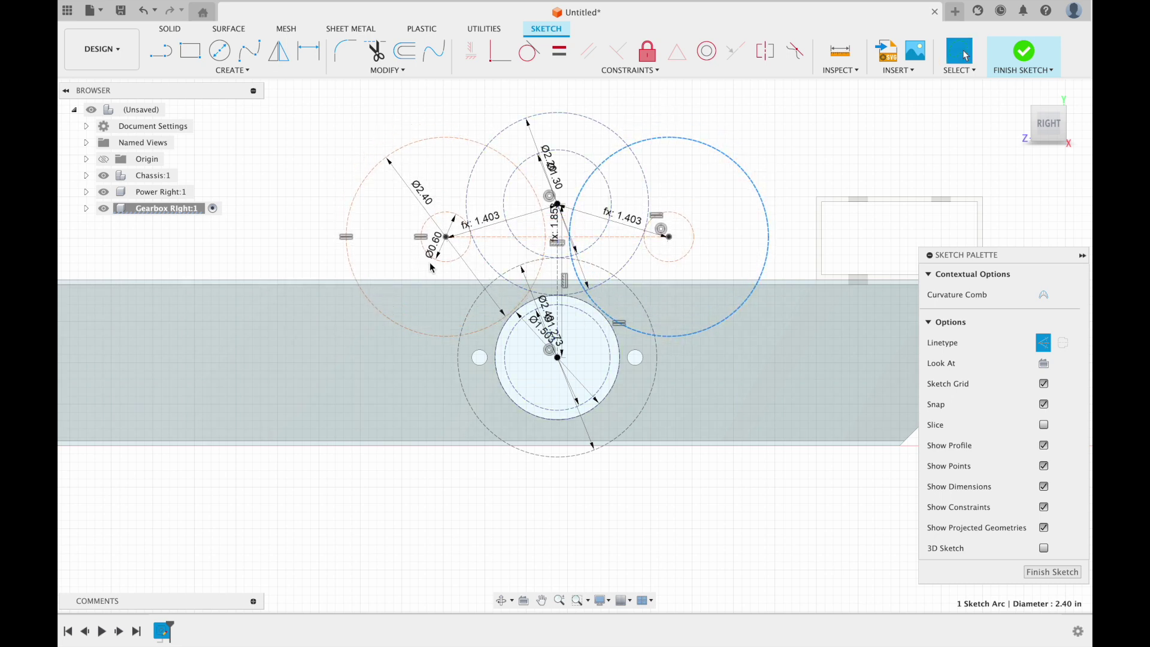
drag(451, 262, 441, 241)
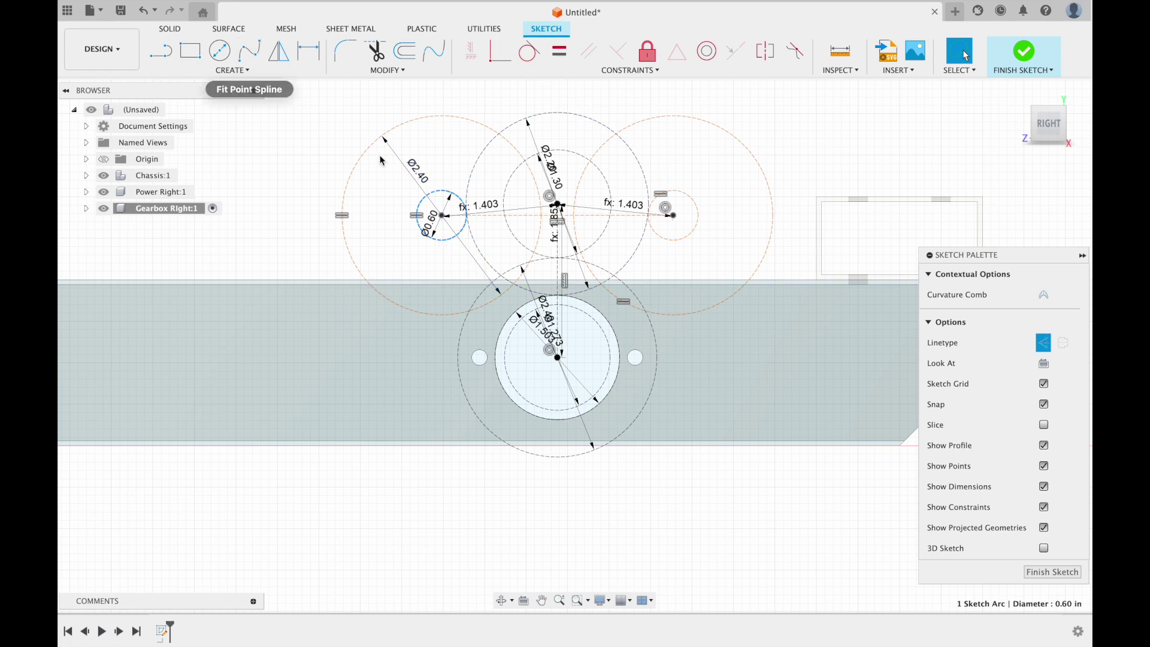
mouse_move(432, 228)
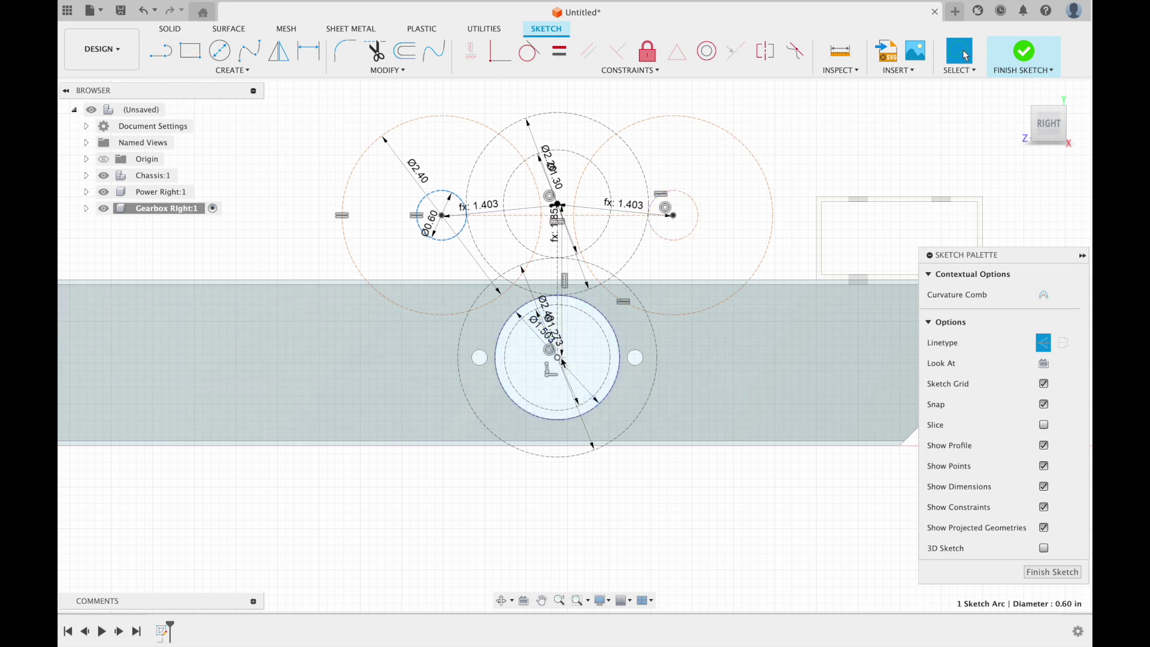
click(343, 209)
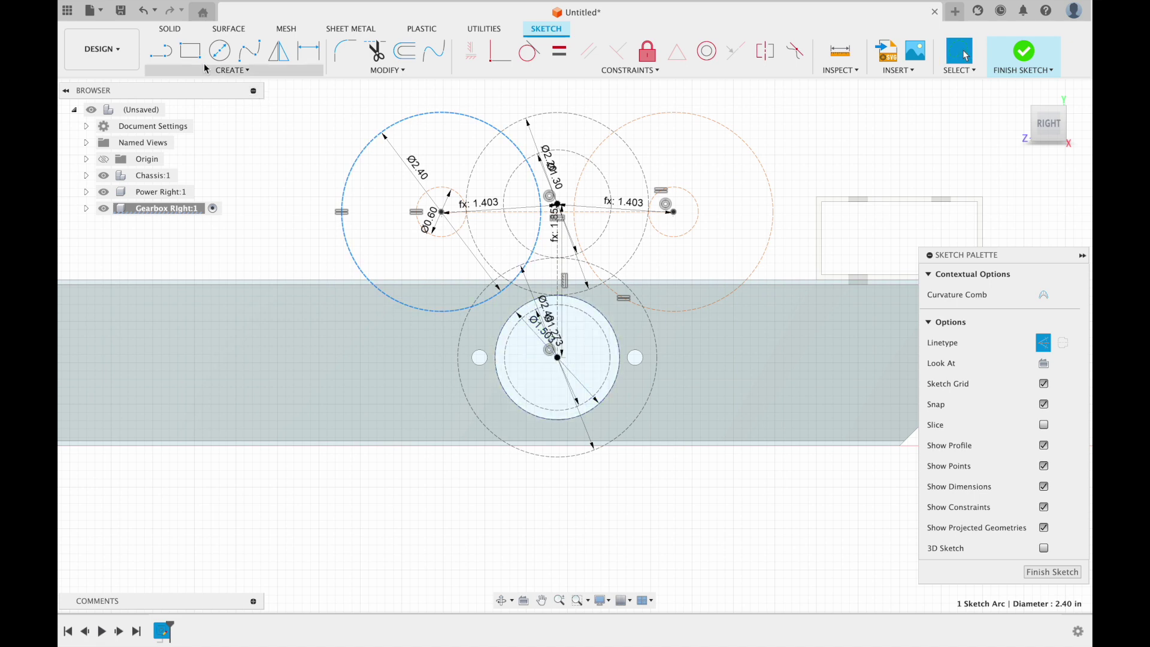
Draw a horizontal construction line about 2.8 in long joining the lowest points of the two 0.6 in circles and select it
click(160, 51)
click(442, 237)
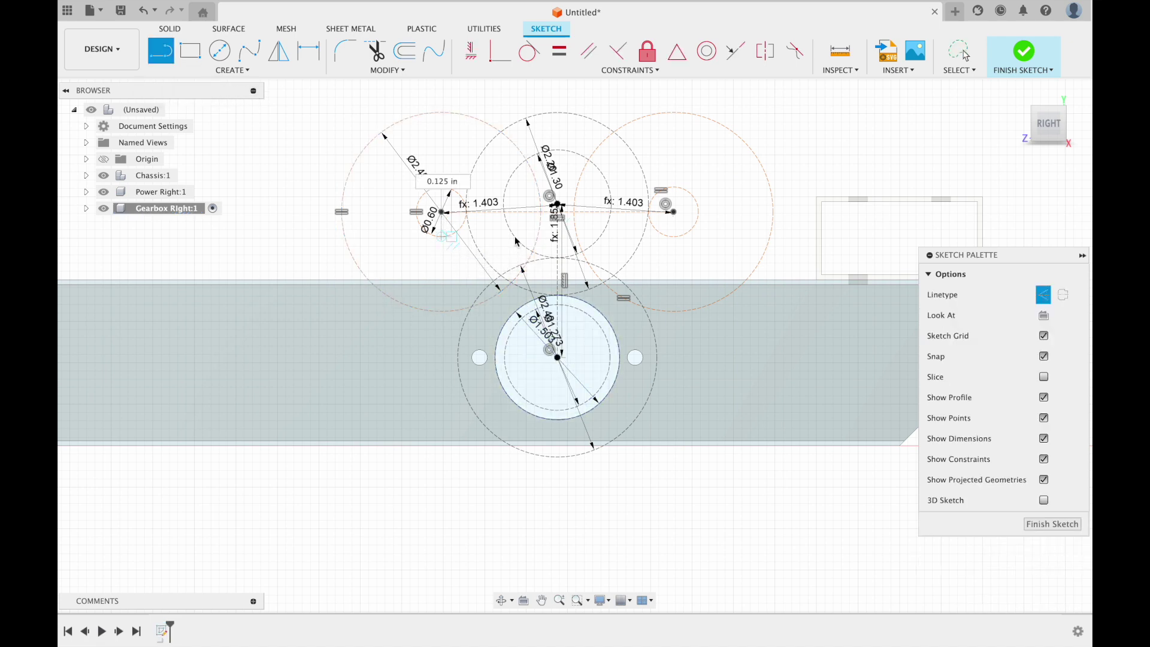
click(648, 238)
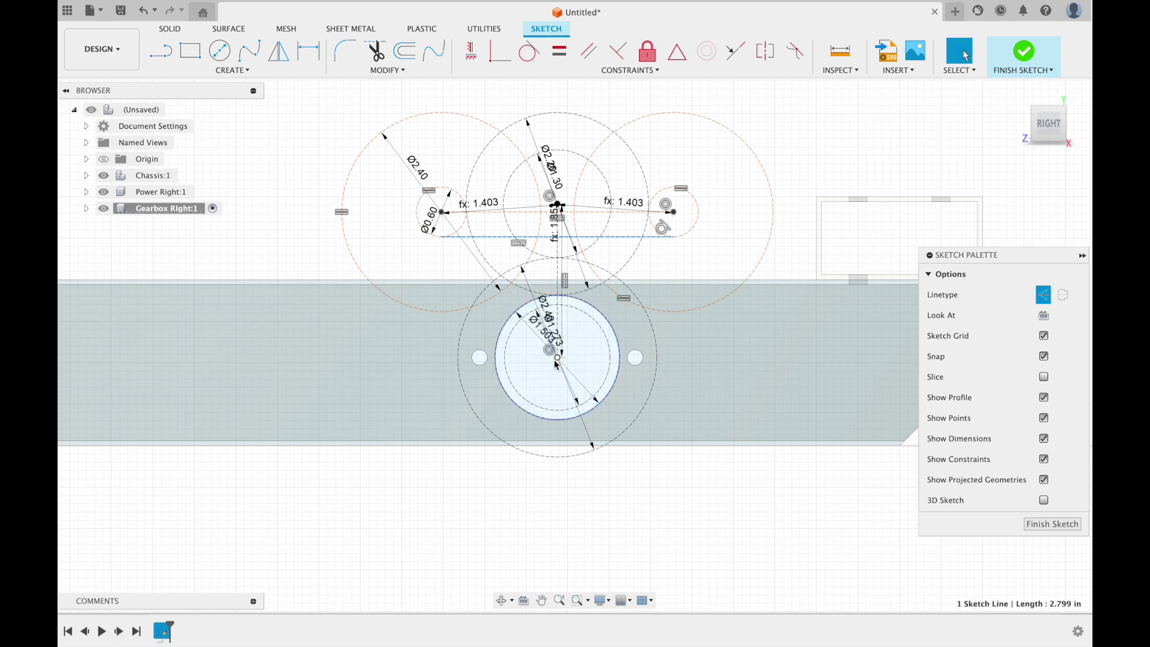